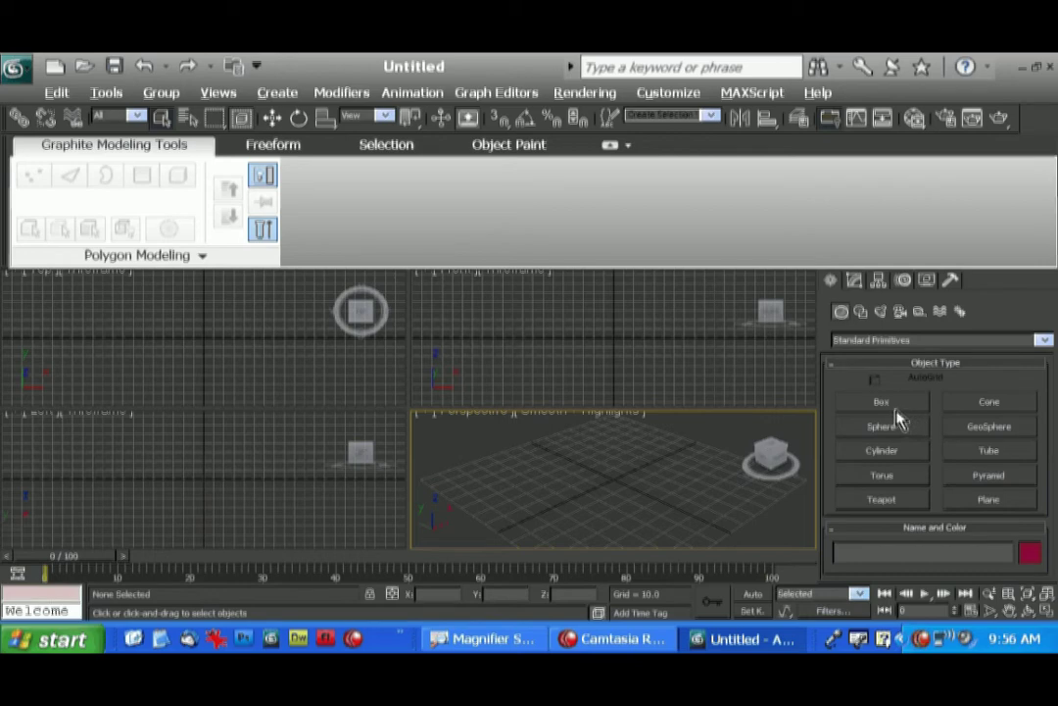
Step: Draw a box roughly centred on the origin in the Top view
{"action": "left_click", "coordinate": [894, 404]}
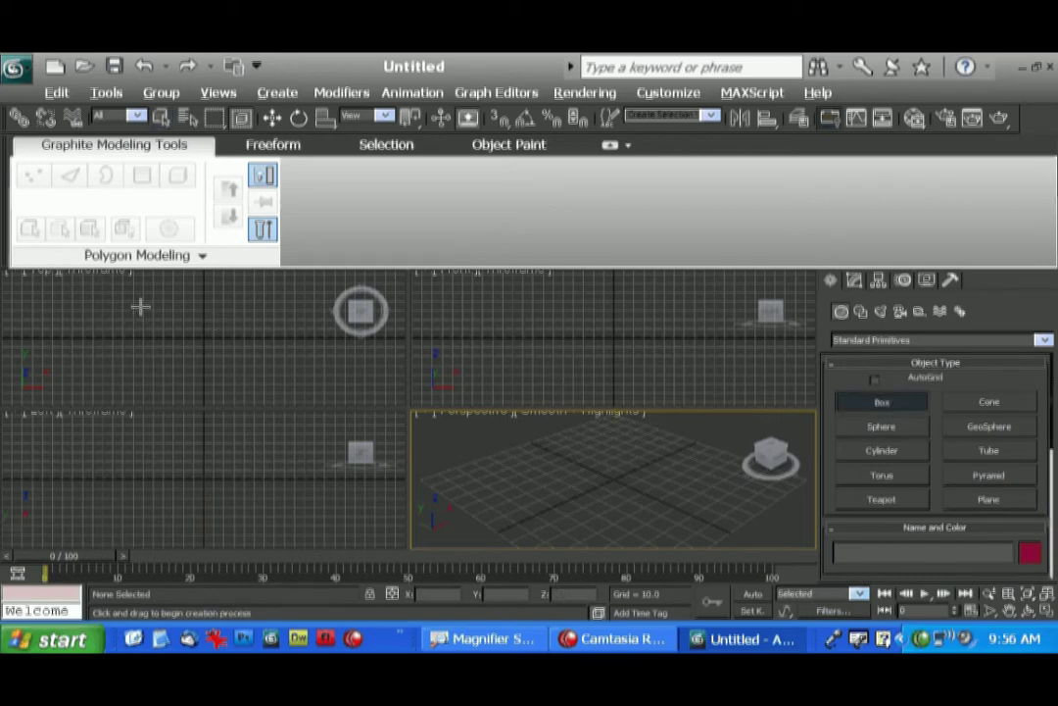
{"action": "left_click_drag", "start_coordinate": [140, 305], "coordinate": [258, 374]}
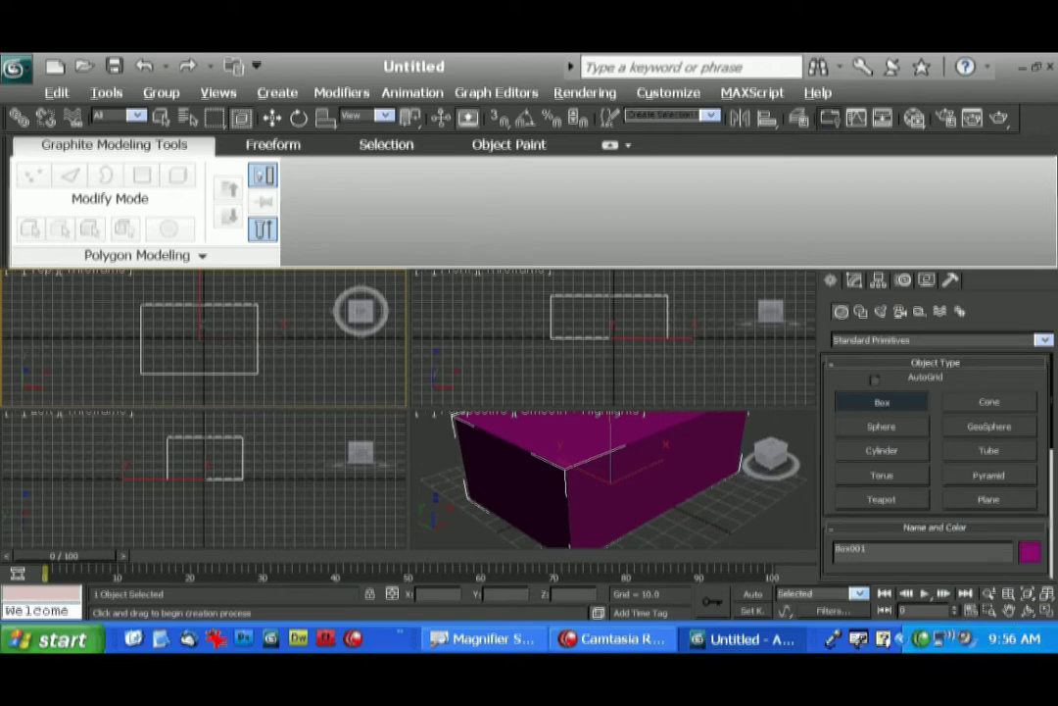
{"action": "left_click", "coordinate": [1048, 593]}
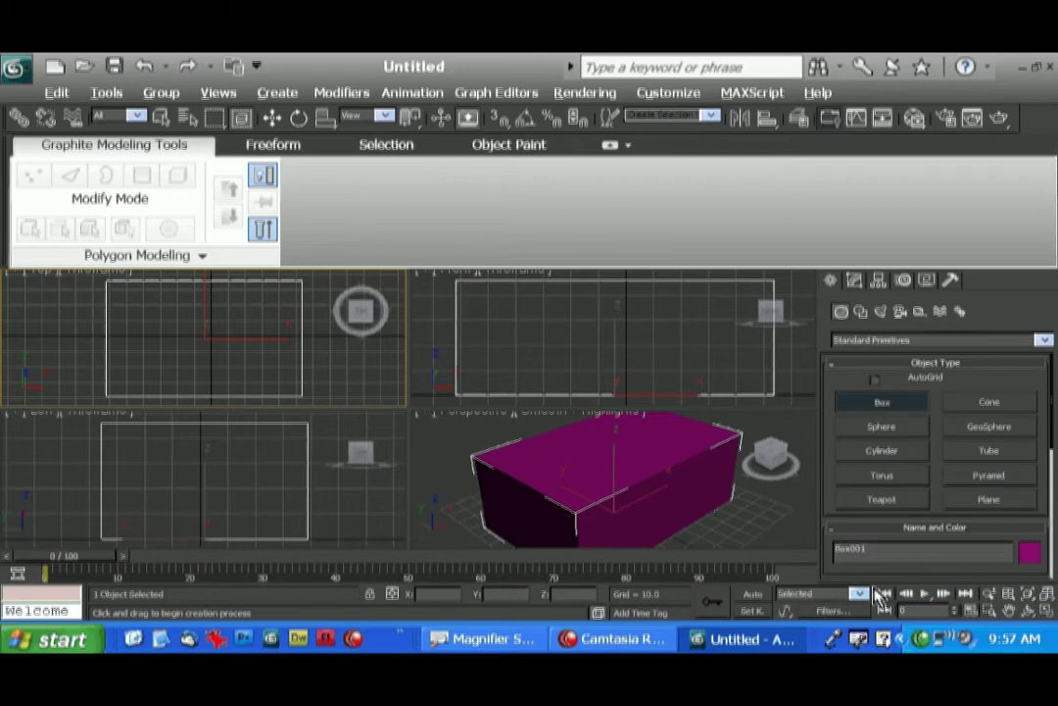
{"action": "left_click", "coordinate": [992, 595]}
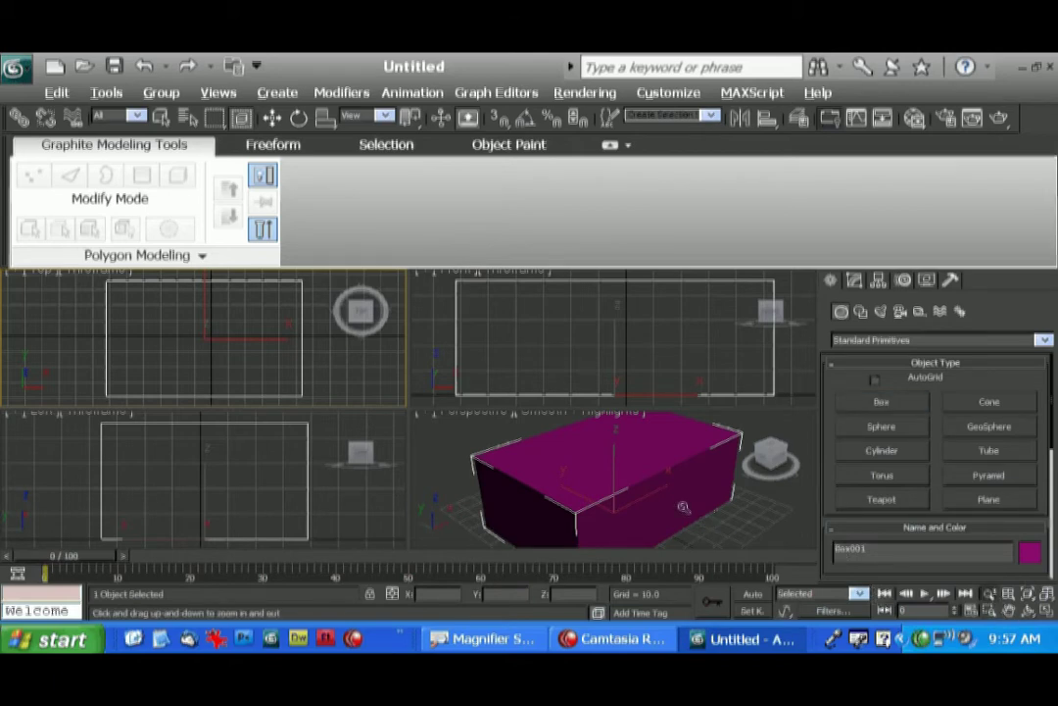
{"action": "left_click_drag", "start_coordinate": [503, 375], "coordinate": [510, 418]}
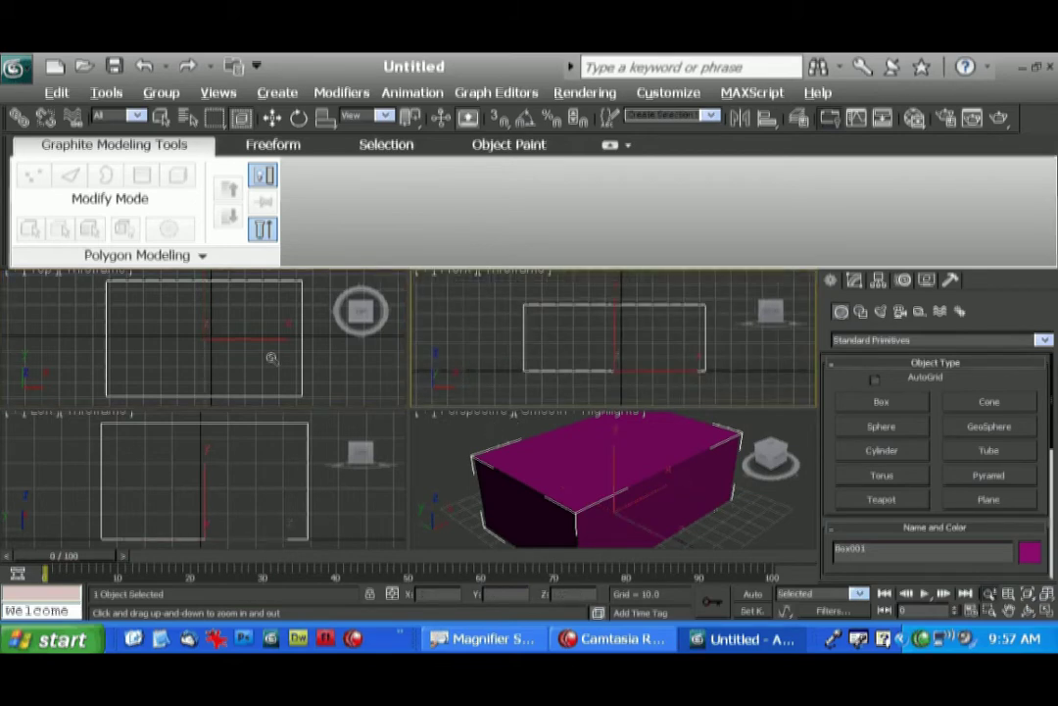
{"action": "left_click_drag", "start_coordinate": [300, 321], "coordinate": [363, 477]}
{"action": "left_click_drag", "start_coordinate": [355, 524], "coordinate": [366, 566]}
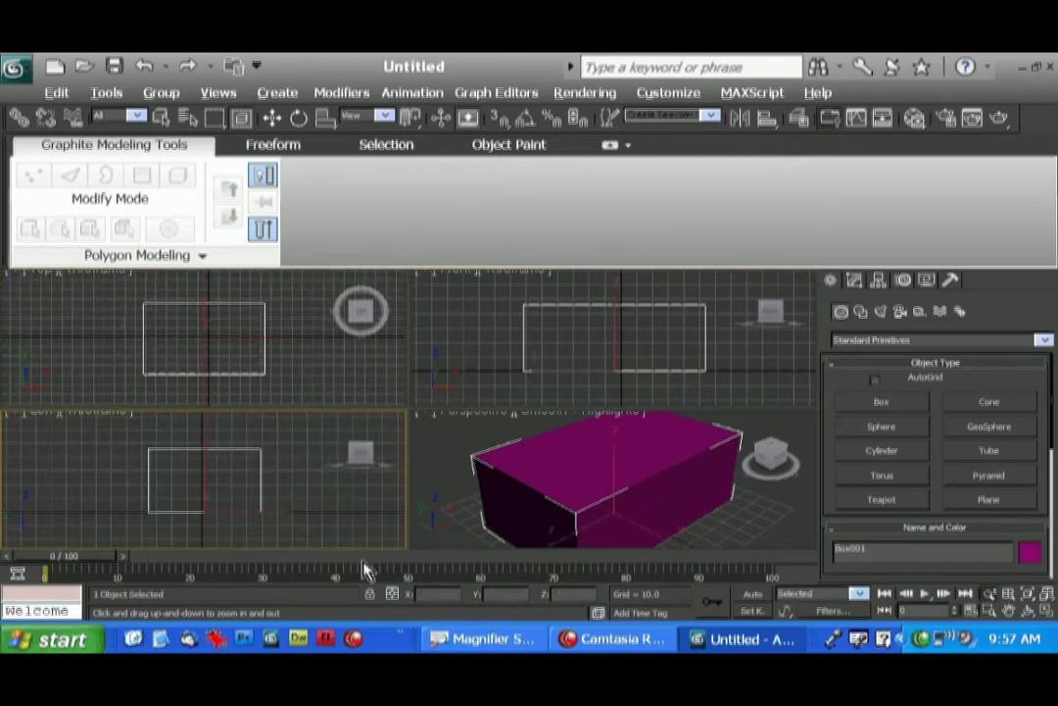
{"action": "left_click_drag", "start_coordinate": [461, 505], "coordinate": [472, 586]}
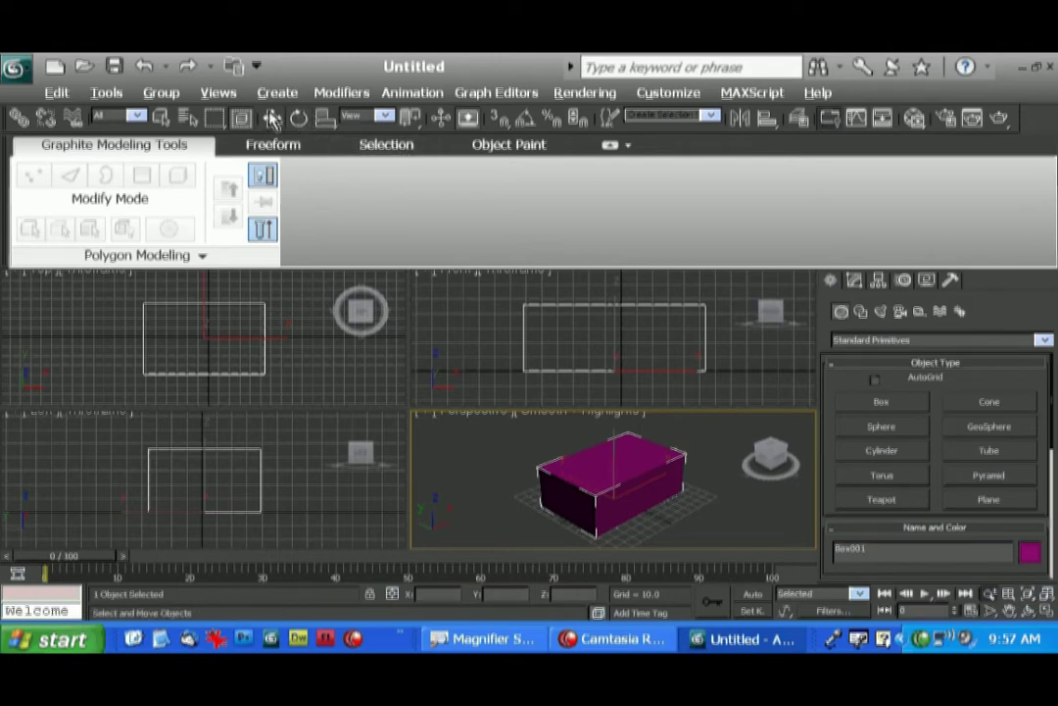
Step: Move the box in the Top view along the X axis to about -0.914 and along the Y axis to about 0.757
{"action": "left_click", "coordinate": [328, 125]}
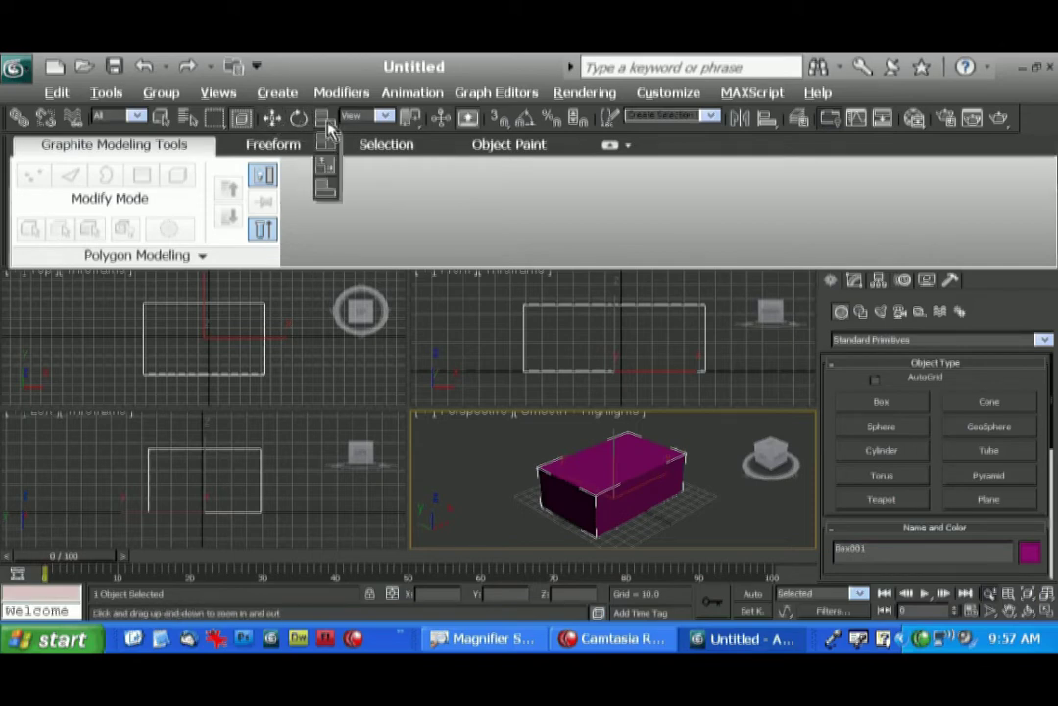
{"action": "left_click", "coordinate": [322, 145]}
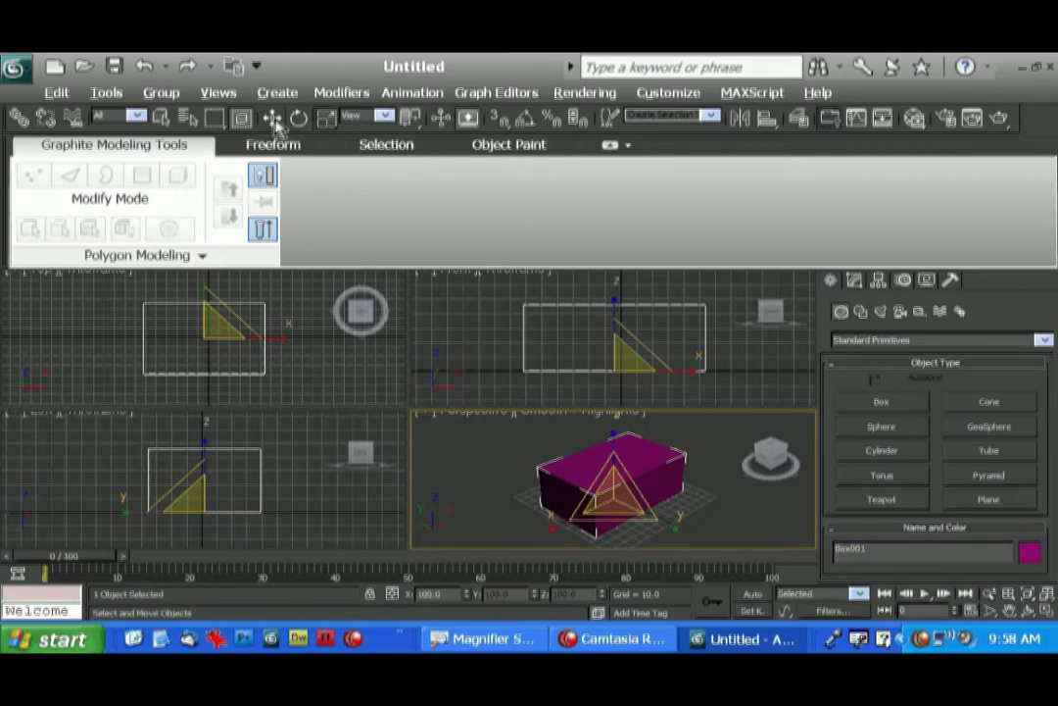
{"action": "left_click", "coordinate": [273, 117]}
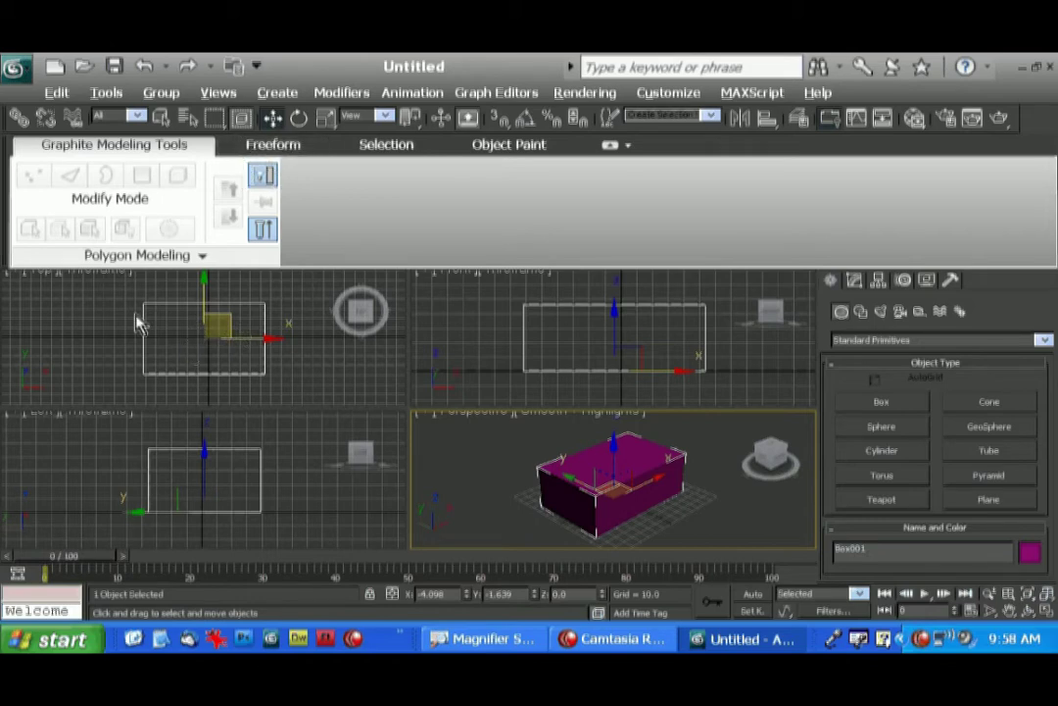
{"action": "right_click", "coordinate": [79, 322]}
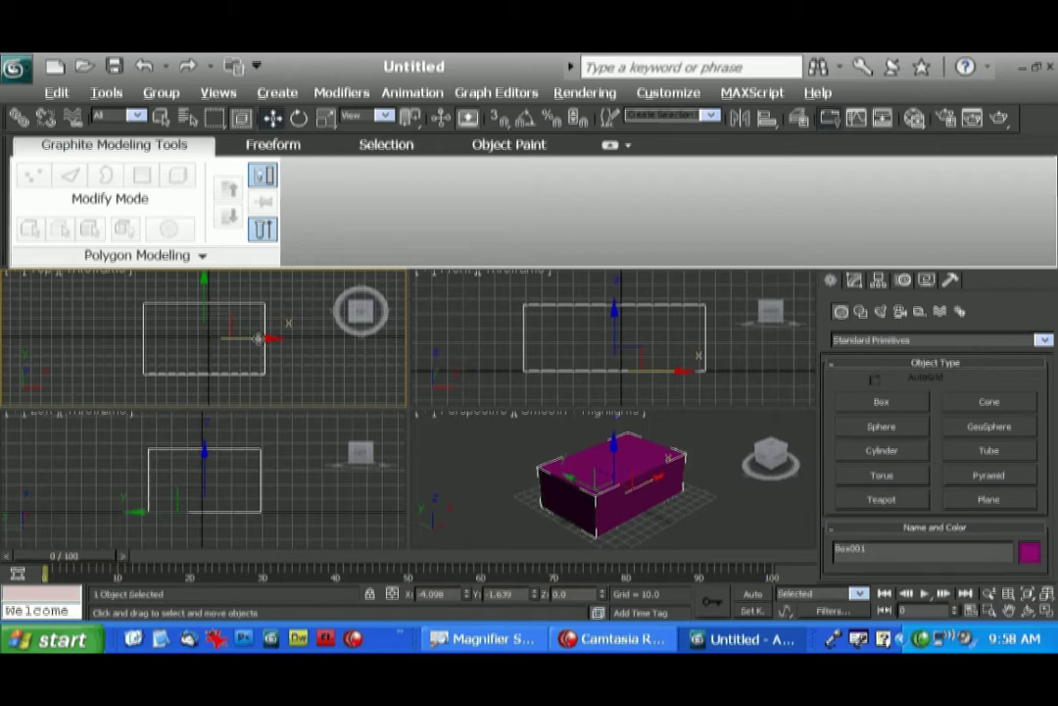
{"action": "mouse_move", "coordinate": [258, 339]}
{"action": "left_mouse_down"}
{"action": "mouse_move", "coordinate": [151, 338]}
{"action": "mouse_move", "coordinate": [312, 338]}
{"action": "mouse_move", "coordinate": [270, 338]}
{"action": "mouse_move", "coordinate": [254, 354]}
{"action": "mouse_move", "coordinate": [361, 348]}
{"action": "mouse_move", "coordinate": [210, 349]}
{"action": "mouse_move", "coordinate": [267, 350]}
{"action": "left_mouse_up"}
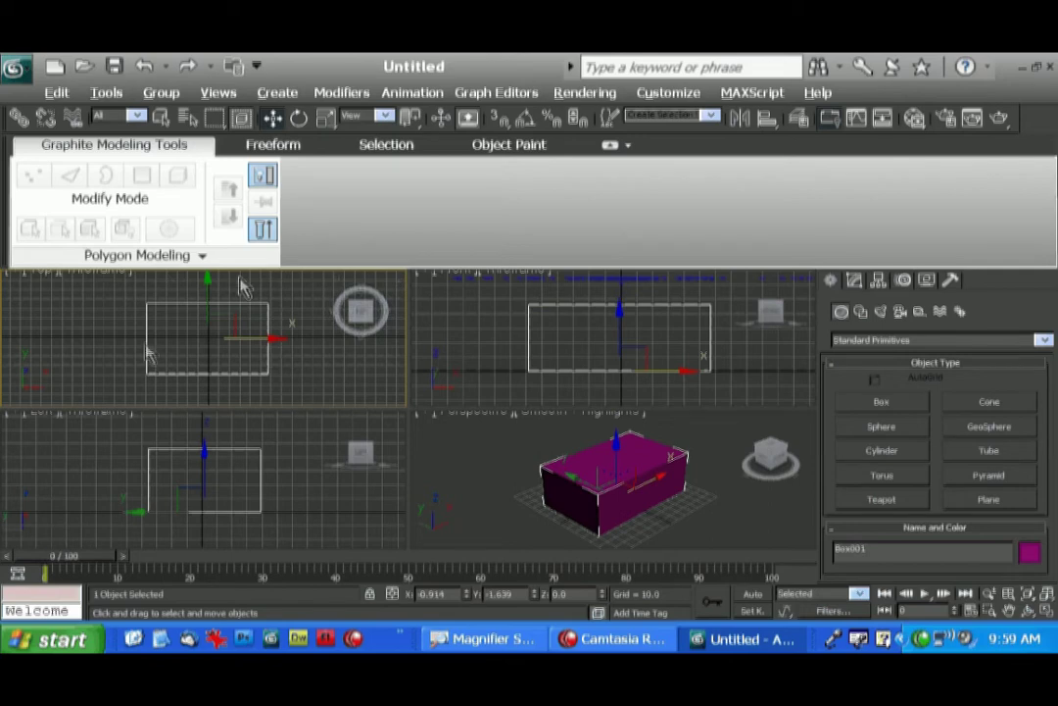
{"action": "mouse_move", "coordinate": [213, 284]}
{"action": "left_mouse_down"}
{"action": "mouse_move", "coordinate": [214, 309]}
{"action": "mouse_move", "coordinate": [440, 293]}
{"action": "mouse_move", "coordinate": [125, 295]}
{"action": "mouse_move", "coordinate": [267, 330]}
{"action": "mouse_move", "coordinate": [272, 306]}
{"action": "mouse_move", "coordinate": [173, 314]}
{"action": "mouse_move", "coordinate": [324, 310]}
{"action": "mouse_move", "coordinate": [118, 317]}
{"action": "mouse_move", "coordinate": [249, 331]}
{"action": "mouse_move", "coordinate": [303, 319]}
{"action": "mouse_move", "coordinate": [213, 292]}
{"action": "mouse_move", "coordinate": [217, 306]}
{"action": "mouse_move", "coordinate": [227, 288]}
{"action": "left_mouse_up"}
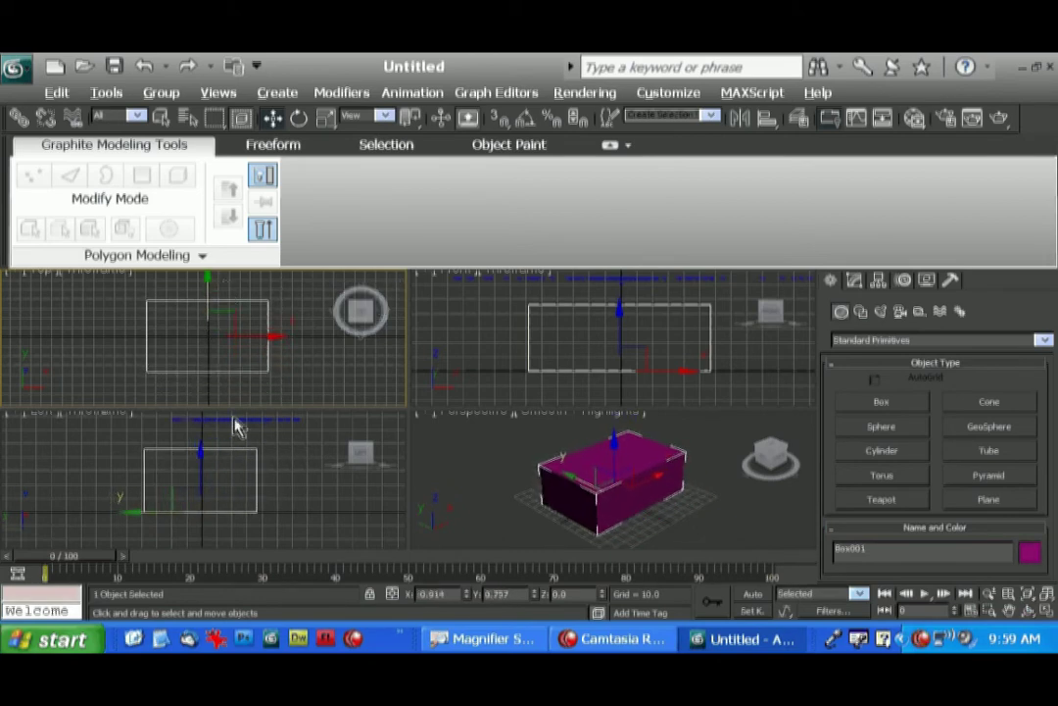
Step: Lower the box vertically in the Left view to a height of about -6.446
{"action": "left_click", "coordinate": [201, 453]}
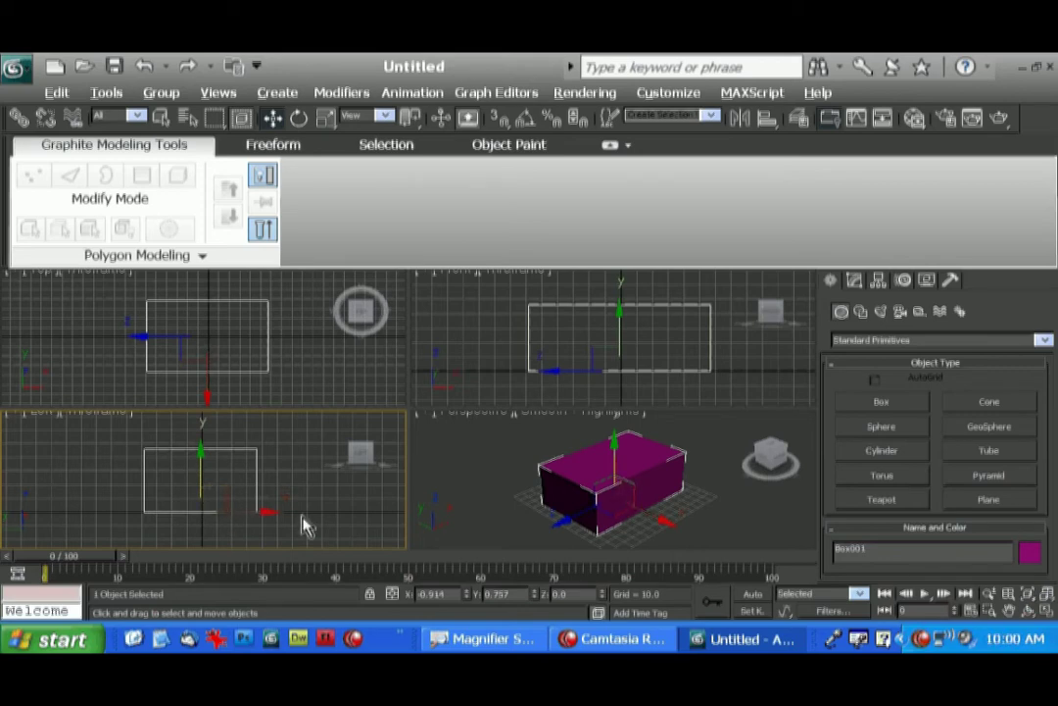
{"action": "right_click", "coordinate": [199, 454]}
{"action": "left_click", "coordinate": [197, 450]}
{"action": "mouse_move", "coordinate": [201, 451]}
{"action": "left_mouse_down"}
{"action": "mouse_move", "coordinate": [202, 492]}
{"action": "mouse_move", "coordinate": [201, 419]}
{"action": "mouse_move", "coordinate": [212, 459]}
{"action": "left_mouse_up"}
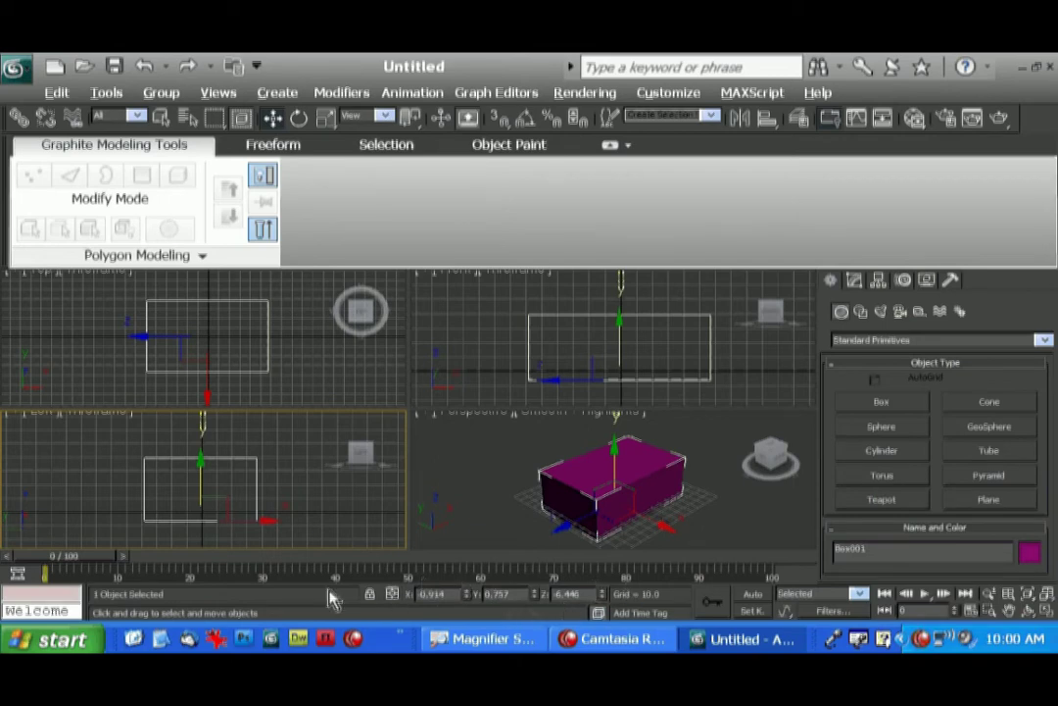
Step: Reset the box's X, Y and Z position coordinates to 0.0
{"action": "right_click", "coordinate": [468, 595]}
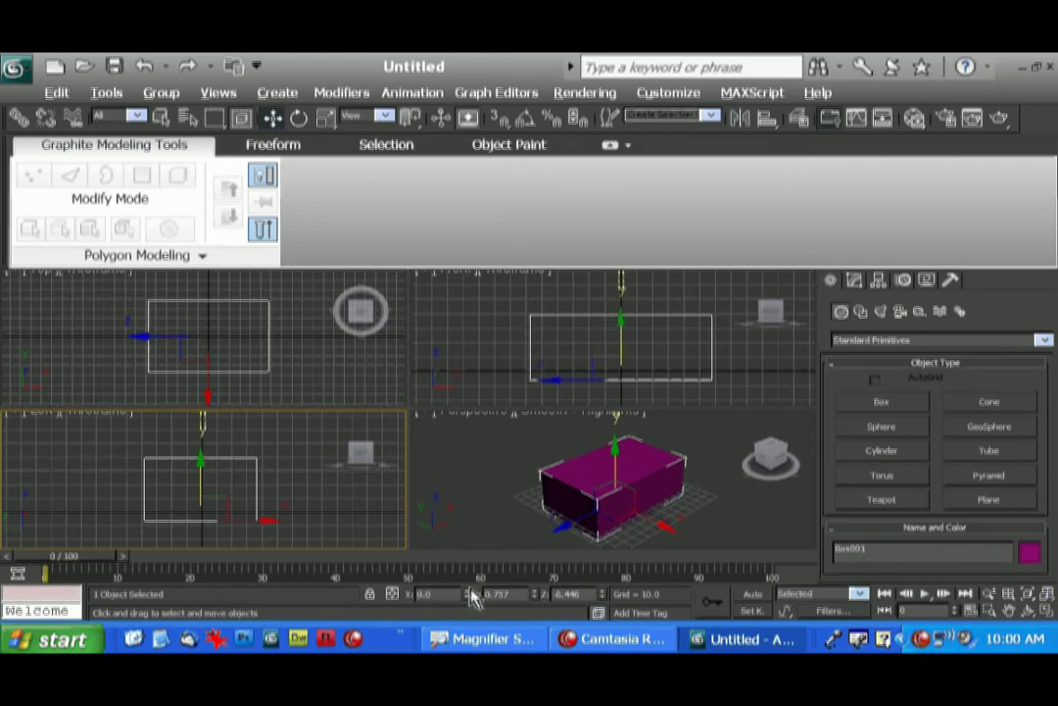
{"action": "right_click", "coordinate": [536, 596]}
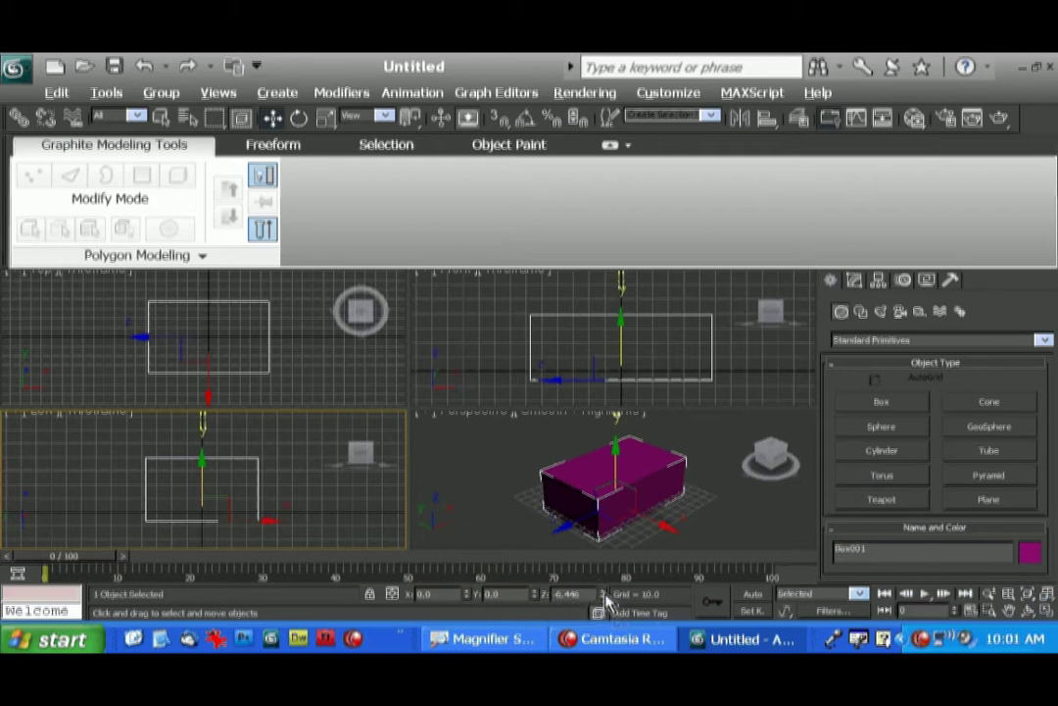
{"action": "right_click", "coordinate": [603, 594]}
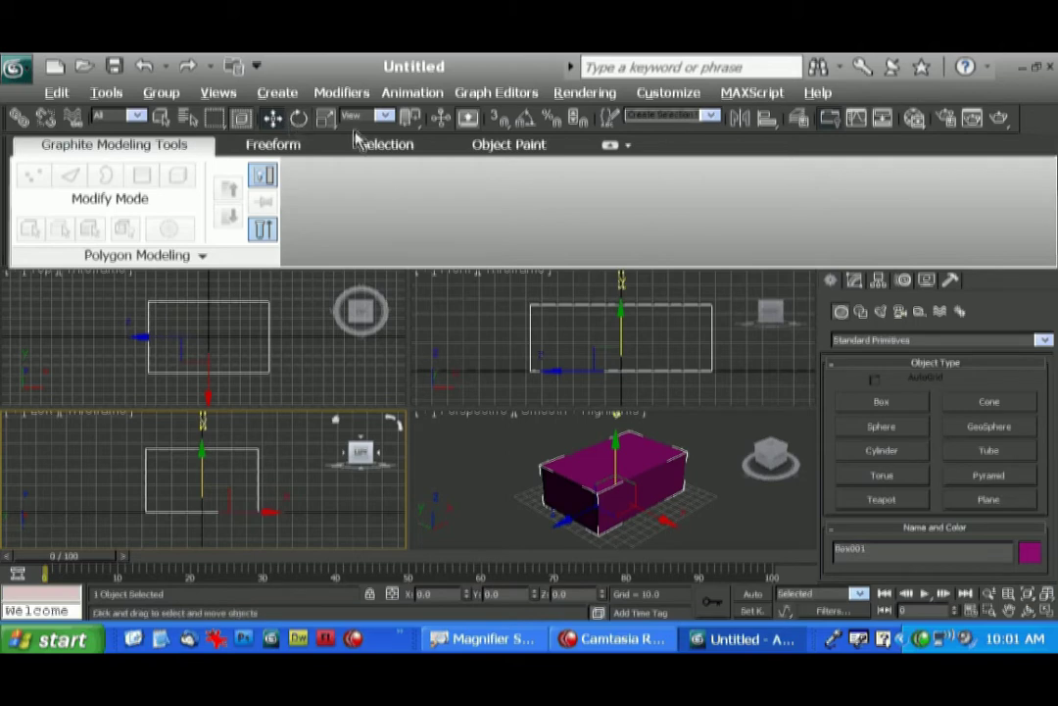
Step: Rotate the box about 27 degrees around the Z axis in the Top view, and undo the rotation
{"action": "left_click", "coordinate": [298, 118]}
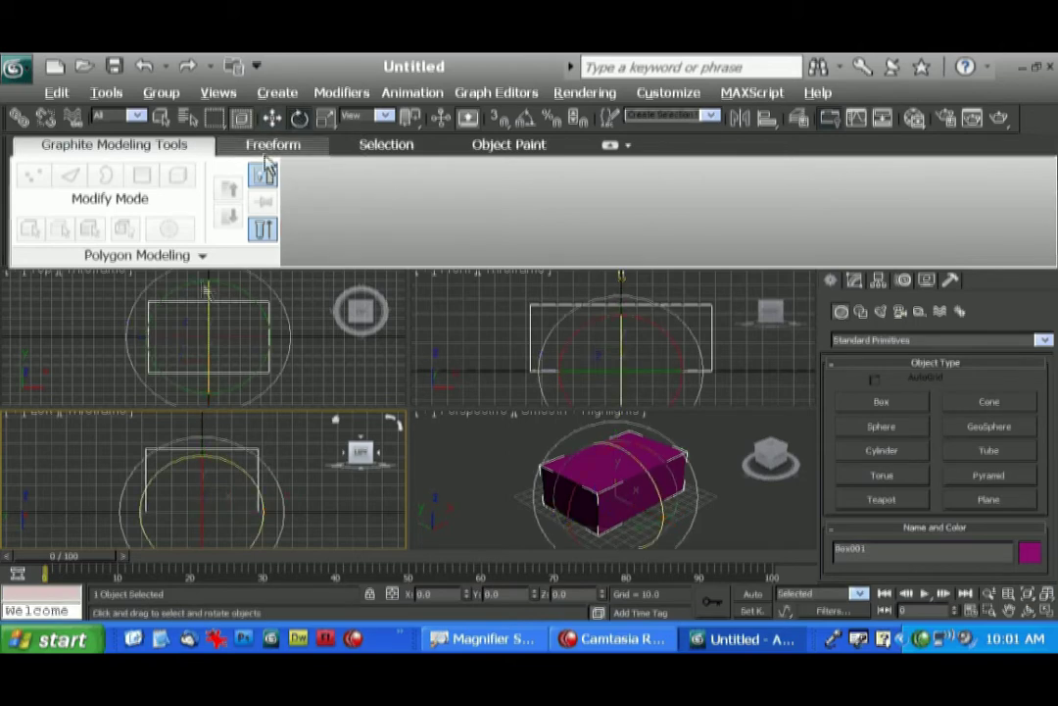
{"action": "left_click", "coordinate": [267, 311]}
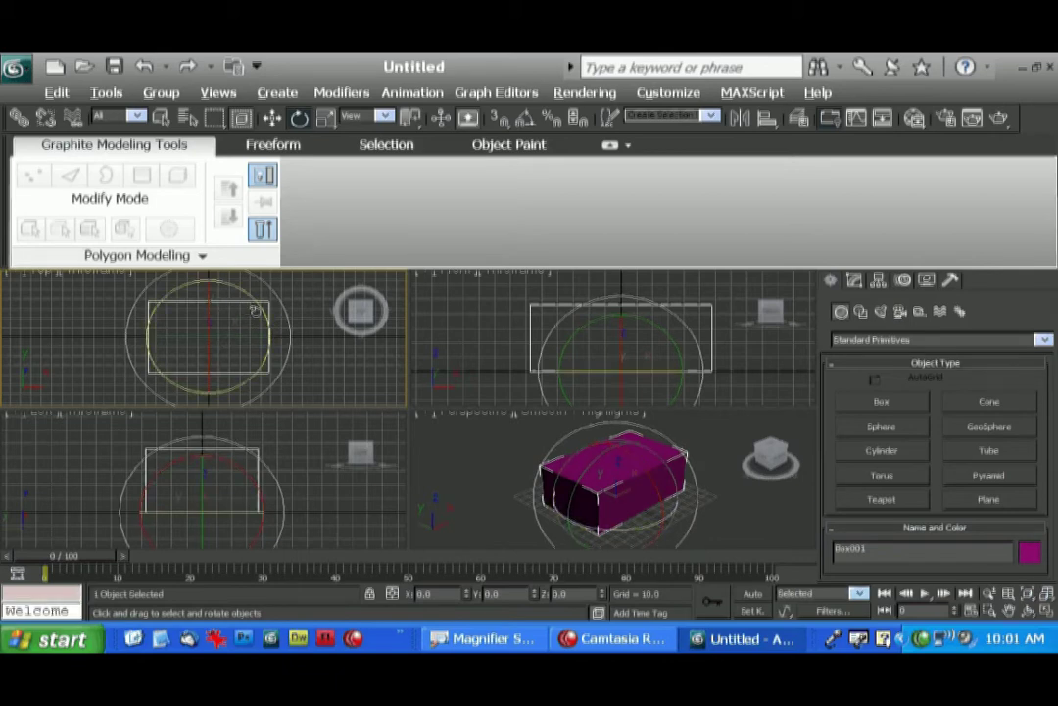
{"action": "left_click_drag", "start_coordinate": [254, 299], "coordinate": [238, 263]}
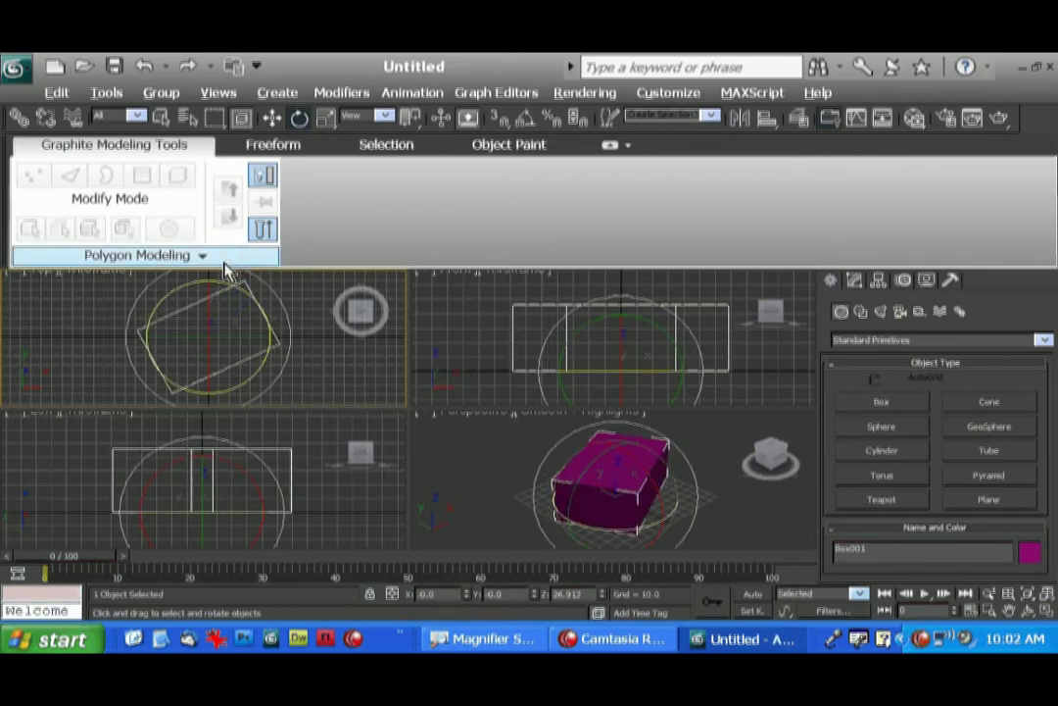
{"action": "key", "text": "ctrl+z"}
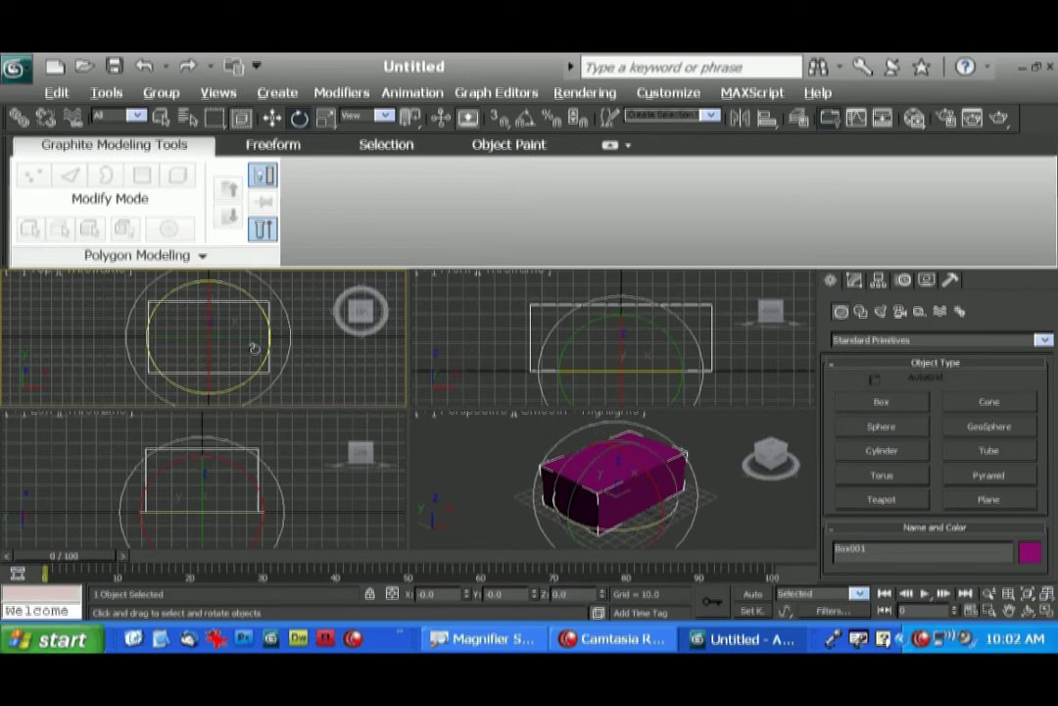
Step: Collapse the modeling ribbon to its panel title, and try a Z rotation of about -7 degrees on the box before undoing it
{"action": "left_click", "coordinate": [609, 146]}
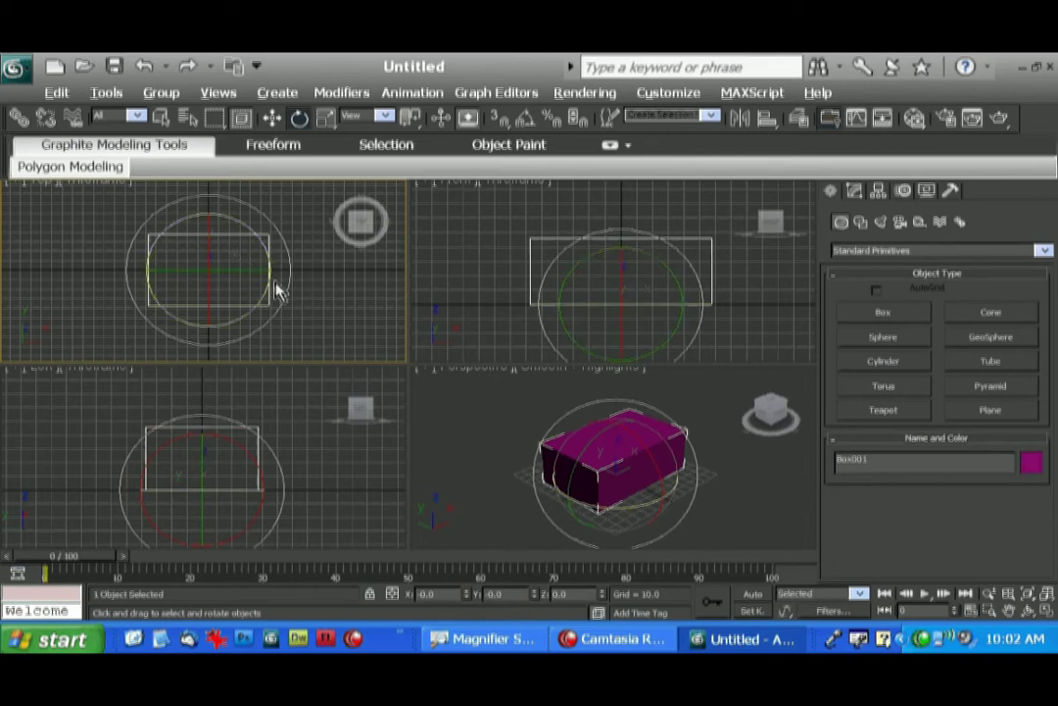
{"action": "mouse_move", "coordinate": [253, 302]}
{"action": "left_mouse_down"}
{"action": "mouse_move", "coordinate": [331, 267]}
{"action": "mouse_move", "coordinate": [258, 307]}
{"action": "mouse_move", "coordinate": [362, 266]}
{"action": "mouse_move", "coordinate": [350, 298]}
{"action": "mouse_move", "coordinate": [240, 323]}
{"action": "mouse_move", "coordinate": [263, 317]}
{"action": "left_mouse_up"}
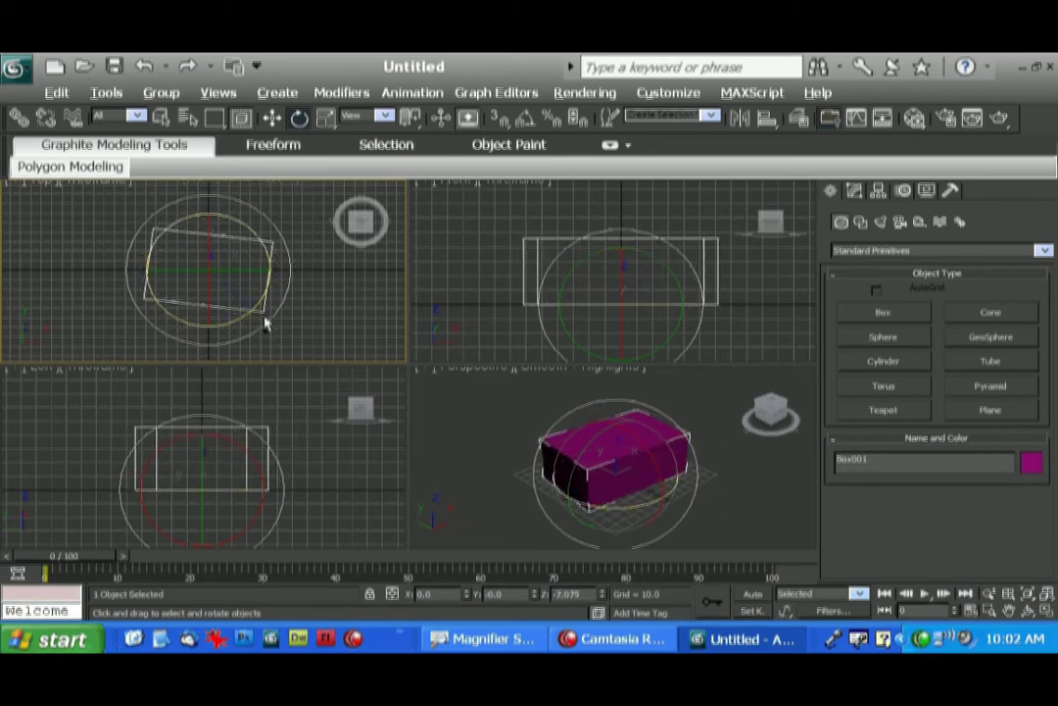
{"action": "key", "text": "ctrl+z"}
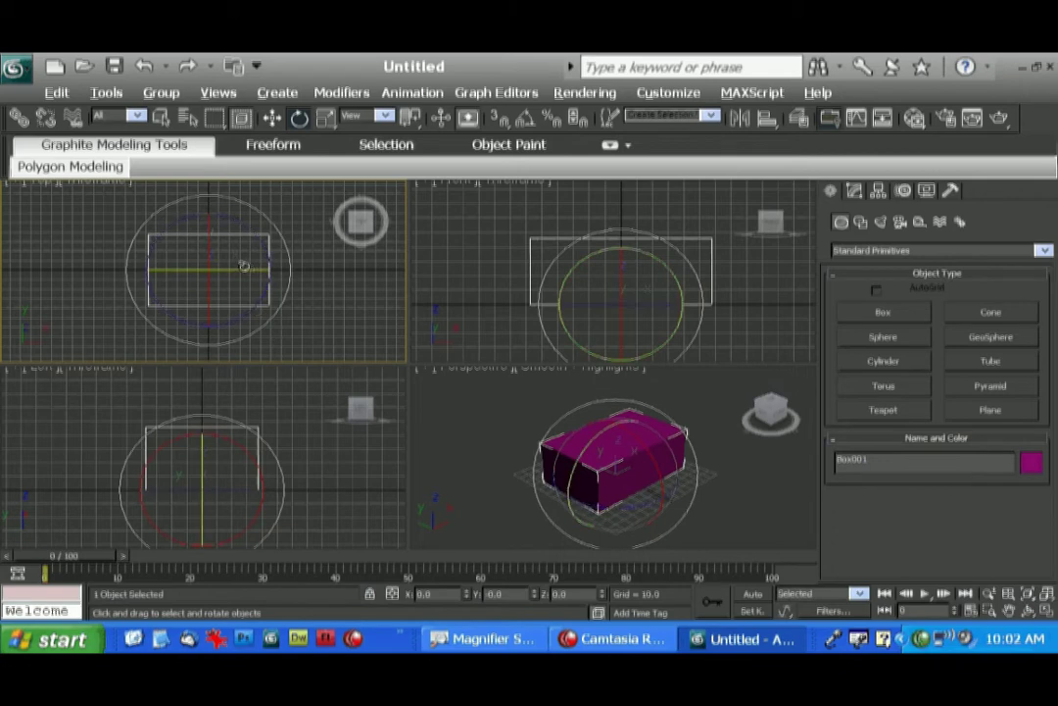
Step: Rotate the box about -9.5 degrees around Y and about -3.5 degrees around X, undoing each rotation and leaving the box selected
{"action": "left_click_drag", "start_coordinate": [243, 266], "coordinate": [228, 353]}
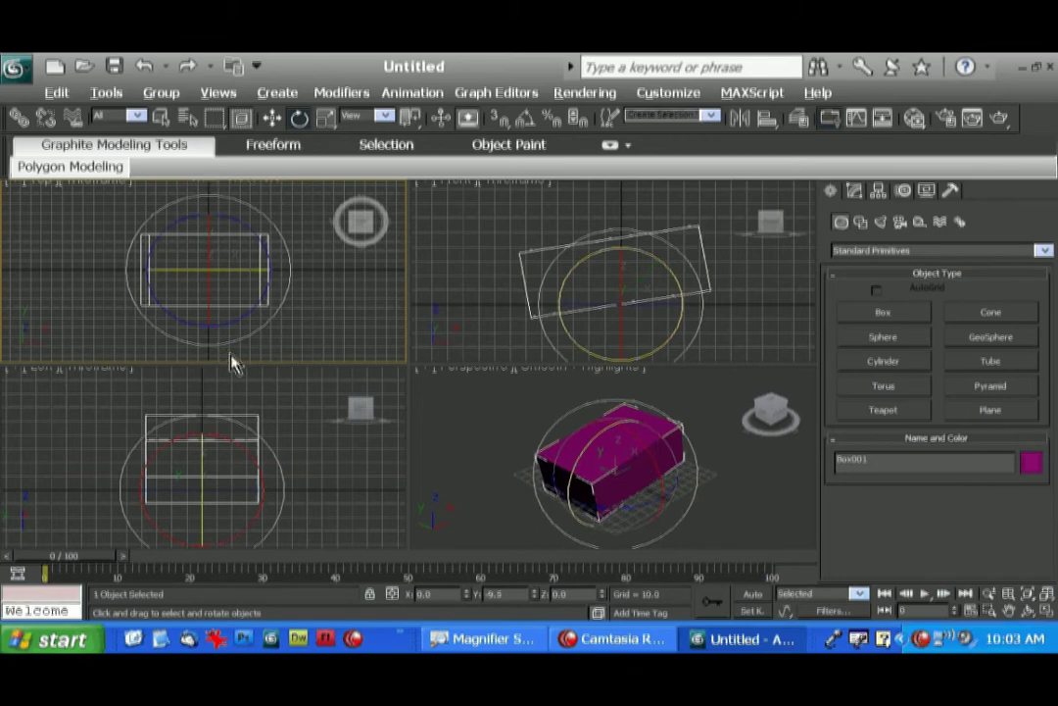
{"action": "key", "text": "ctrl+z"}
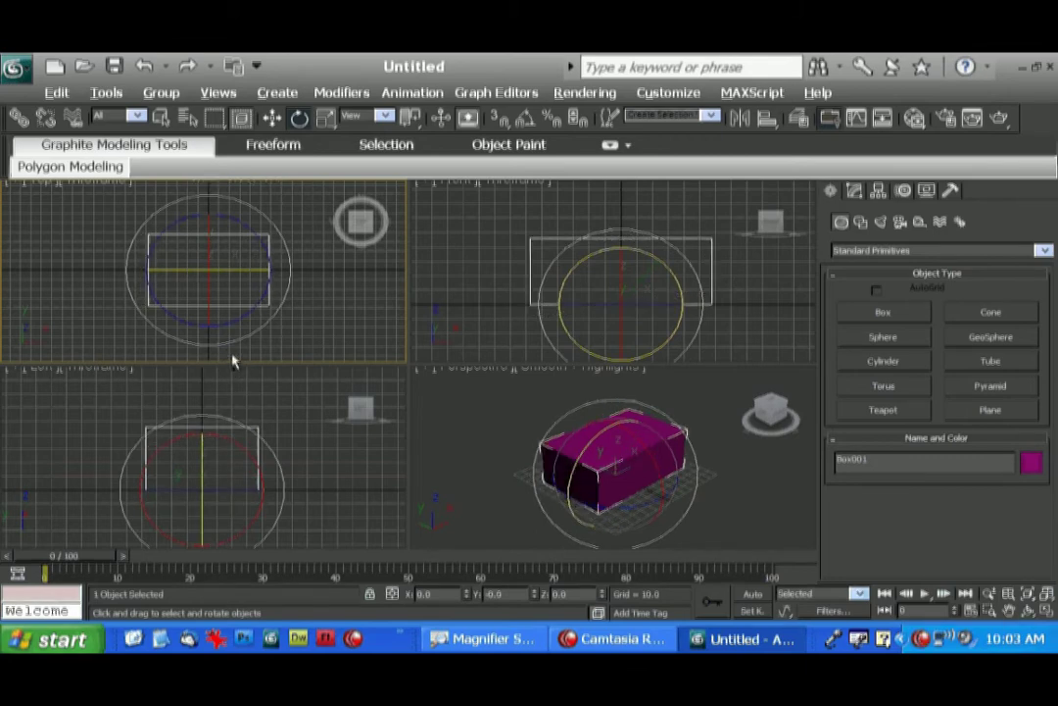
{"action": "left_click_drag", "start_coordinate": [209, 243], "coordinate": [278, 243]}
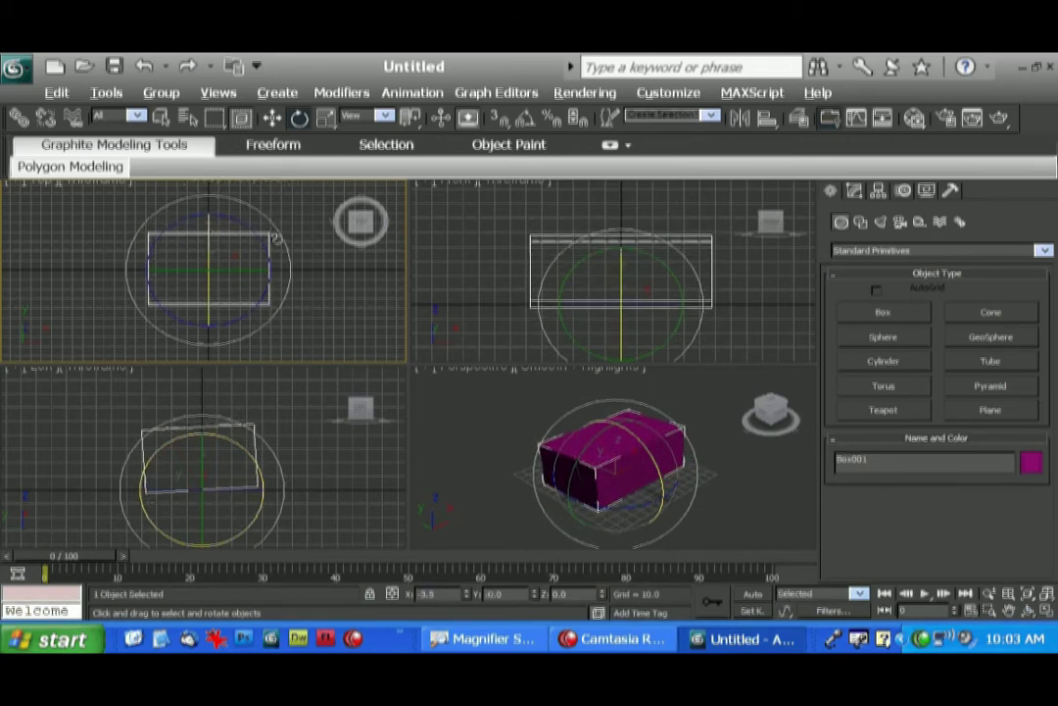
{"action": "left_click", "coordinate": [369, 325]}
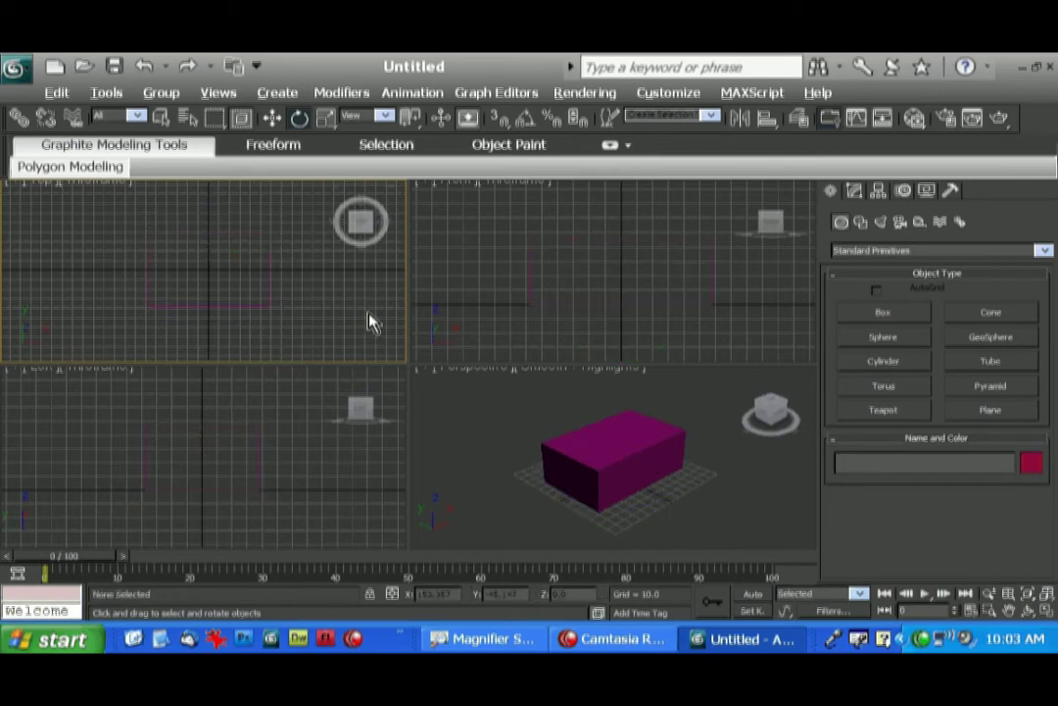
{"action": "left_click", "coordinate": [267, 274]}
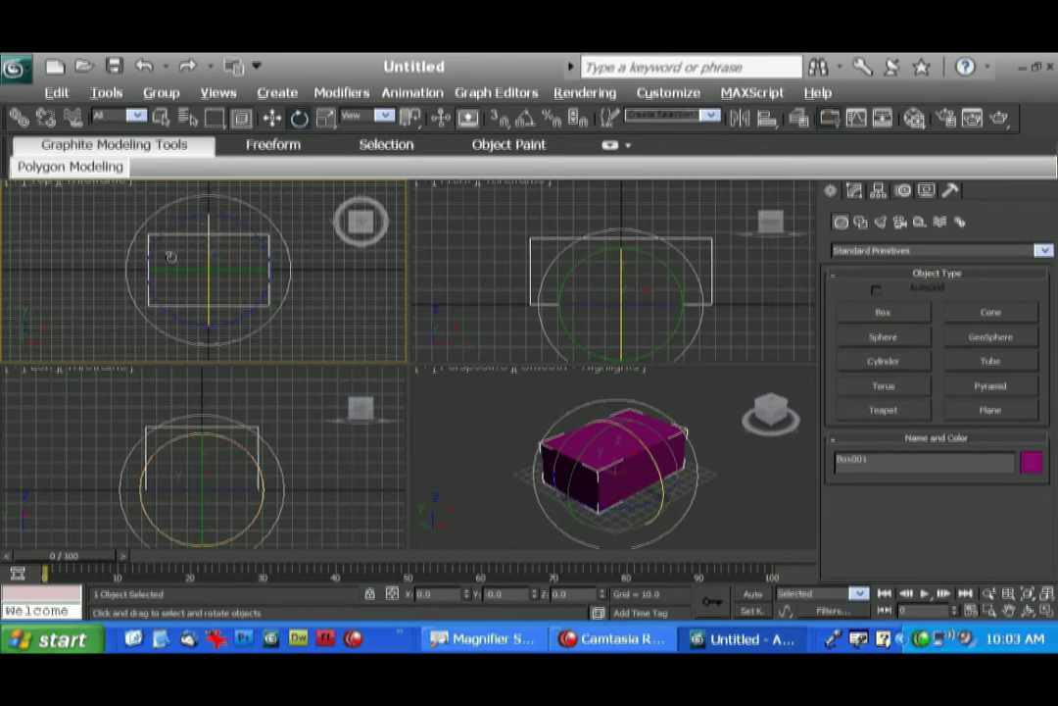
Step: Hide the grid in the Top, Front, Left and Perspective views, and make the Top view active again
{"action": "key", "text": "g"}
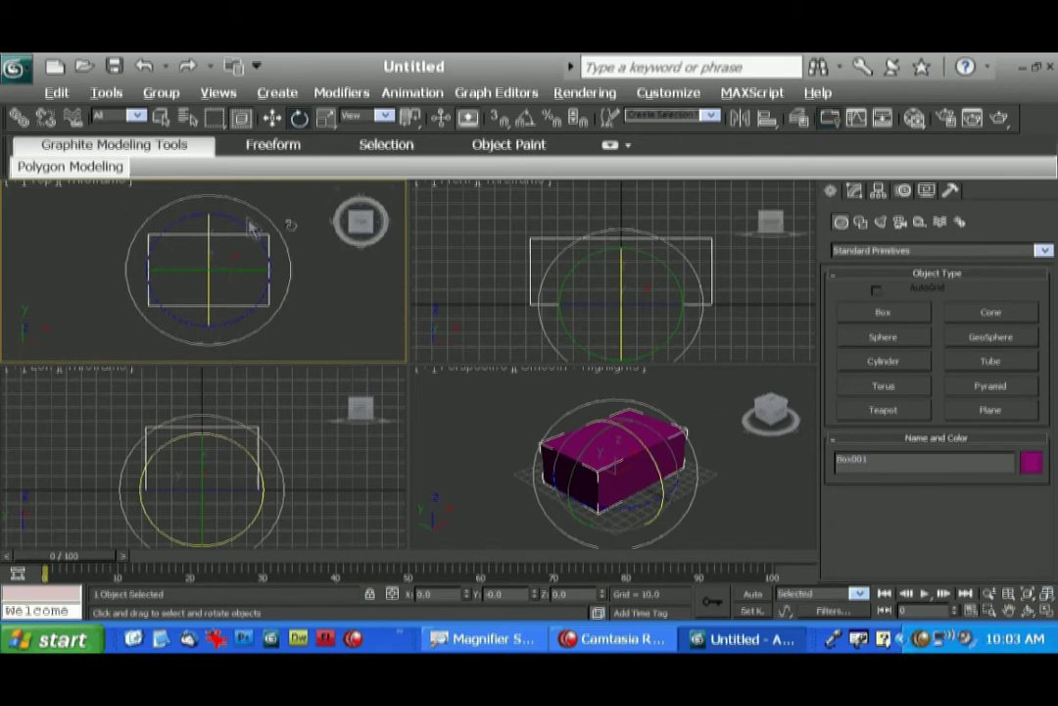
{"action": "right_click", "coordinate": [482, 245]}
{"action": "key", "text": "g"}
{"action": "right_click", "coordinate": [363, 496]}
{"action": "key", "text": "g"}
{"action": "right_click", "coordinate": [492, 475]}
{"action": "key", "text": "g"}
{"action": "right_click", "coordinate": [339, 358]}
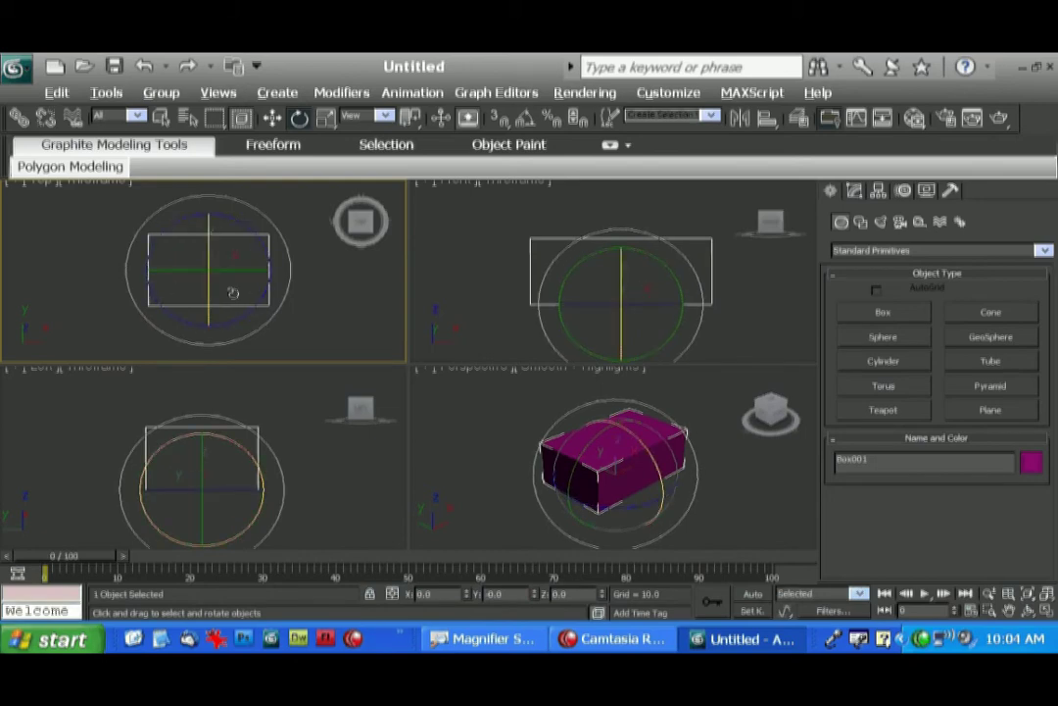
Step: Rotate the box freely on all axes, then about -21.5 degrees in the Top view's screen plane, undoing each rotation
{"action": "mouse_move", "coordinate": [234, 292]}
{"action": "left_mouse_down"}
{"action": "mouse_move", "coordinate": [251, 238]}
{"action": "mouse_move", "coordinate": [230, 306]}
{"action": "mouse_move", "coordinate": [218, 309]}
{"action": "mouse_move", "coordinate": [251, 241]}
{"action": "mouse_move", "coordinate": [180, 295]}
{"action": "mouse_move", "coordinate": [333, 310]}
{"action": "mouse_move", "coordinate": [270, 263]}
{"action": "mouse_move", "coordinate": [246, 295]}
{"action": "mouse_move", "coordinate": [230, 278]}
{"action": "mouse_move", "coordinate": [231, 310]}
{"action": "mouse_move", "coordinate": [227, 277]}
{"action": "mouse_move", "coordinate": [211, 274]}
{"action": "mouse_move", "coordinate": [253, 286]}
{"action": "mouse_move", "coordinate": [214, 275]}
{"action": "mouse_move", "coordinate": [243, 308]}
{"action": "mouse_move", "coordinate": [230, 308]}
{"action": "left_mouse_up"}
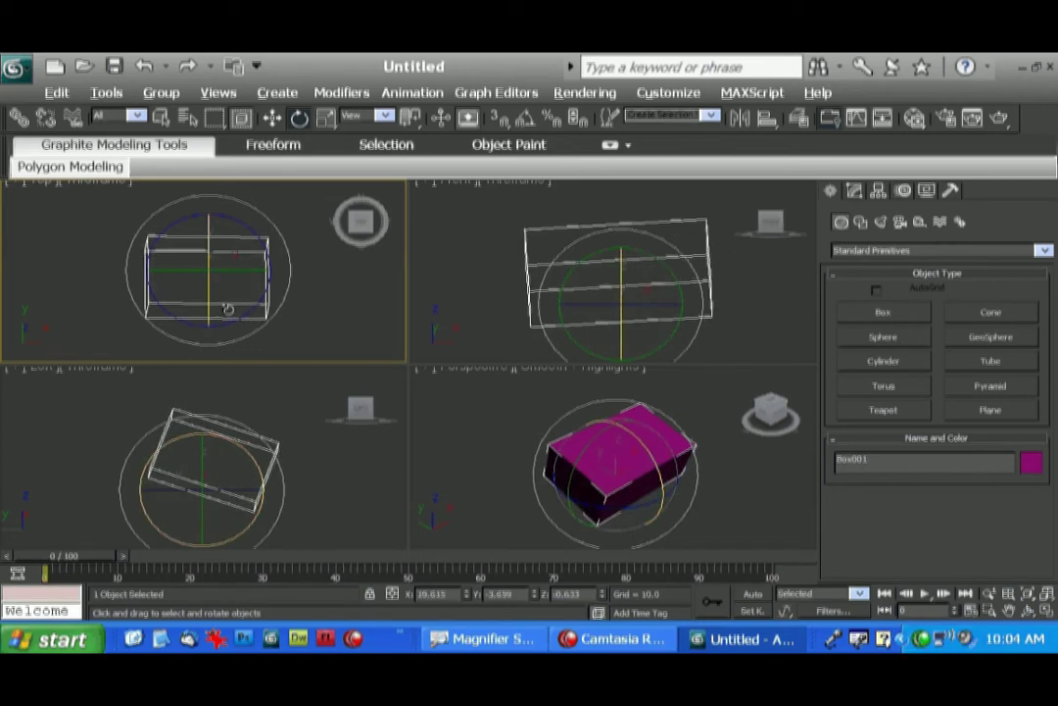
{"action": "key", "text": "ctrl+z"}
{"action": "left_click_drag", "start_coordinate": [290, 274], "coordinate": [286, 304]}
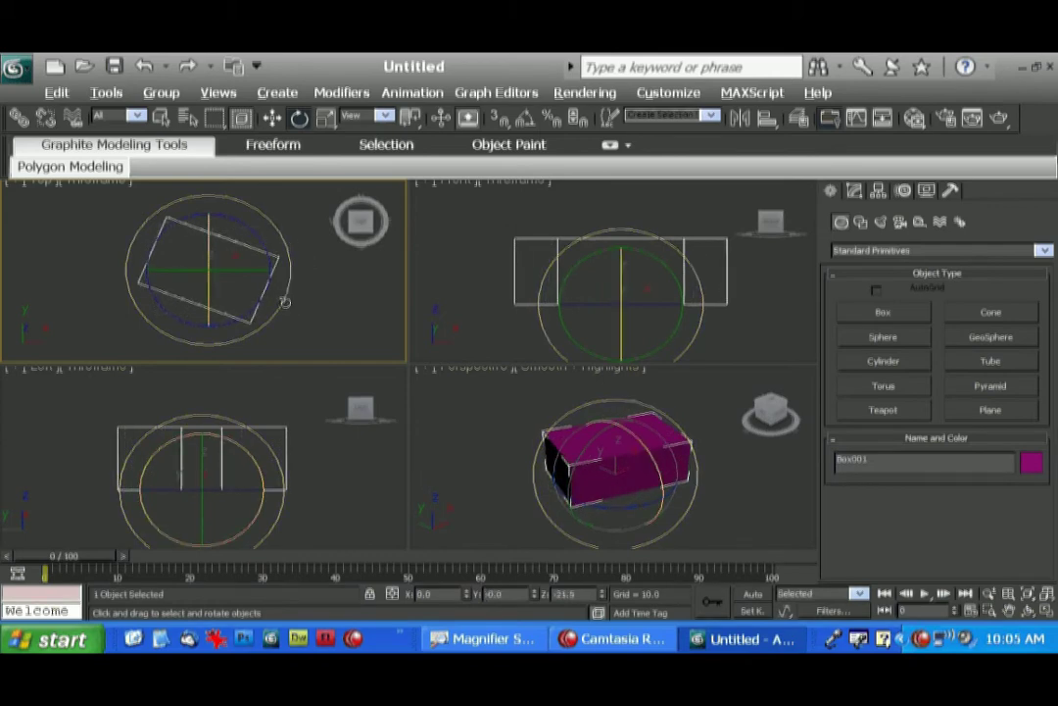
{"action": "key", "text": "ctrl+z"}
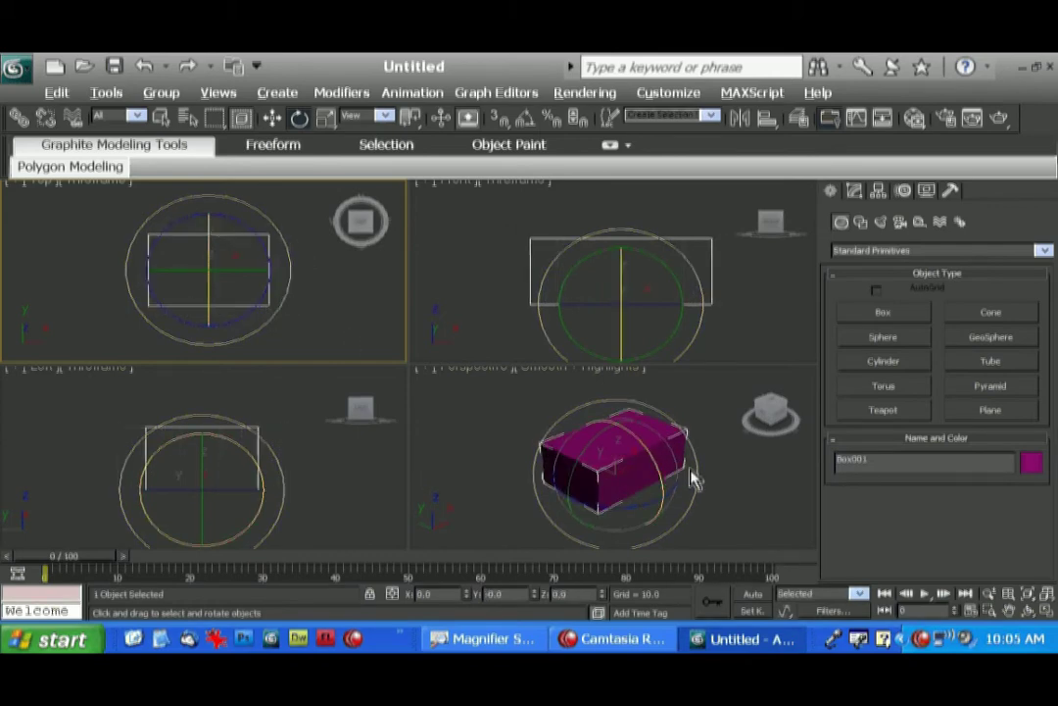
Step: Try rotating the box in the Perspective view's screen plane, and undo the rotation
{"action": "right_click", "coordinate": [746, 487]}
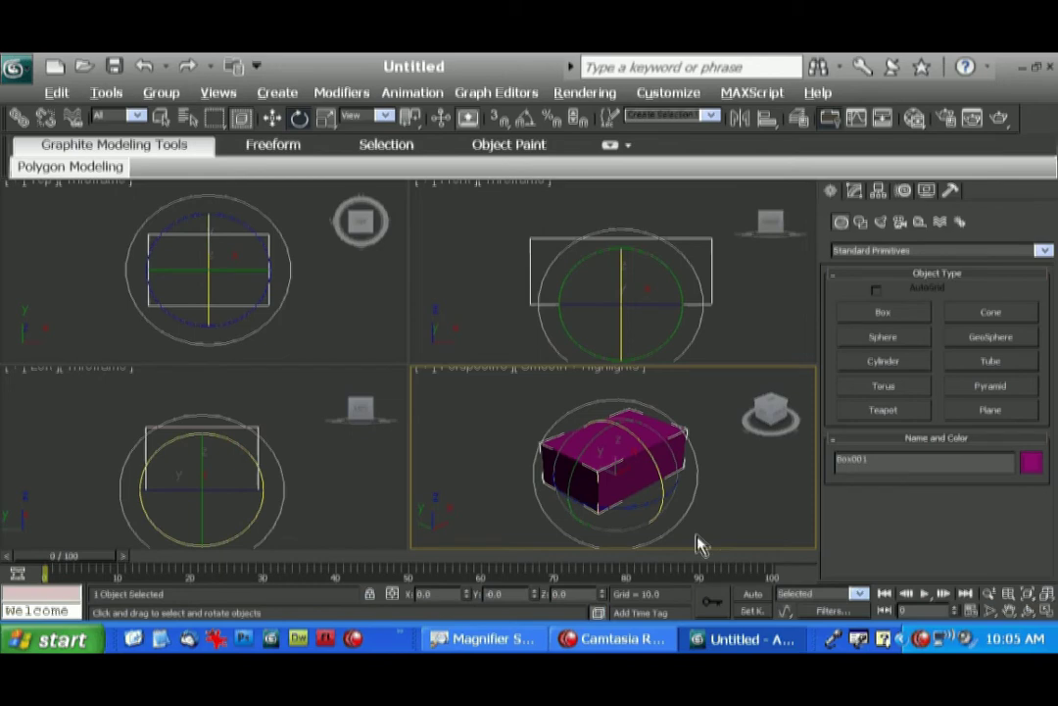
{"action": "left_click_drag", "start_coordinate": [698, 484], "coordinate": [726, 478]}
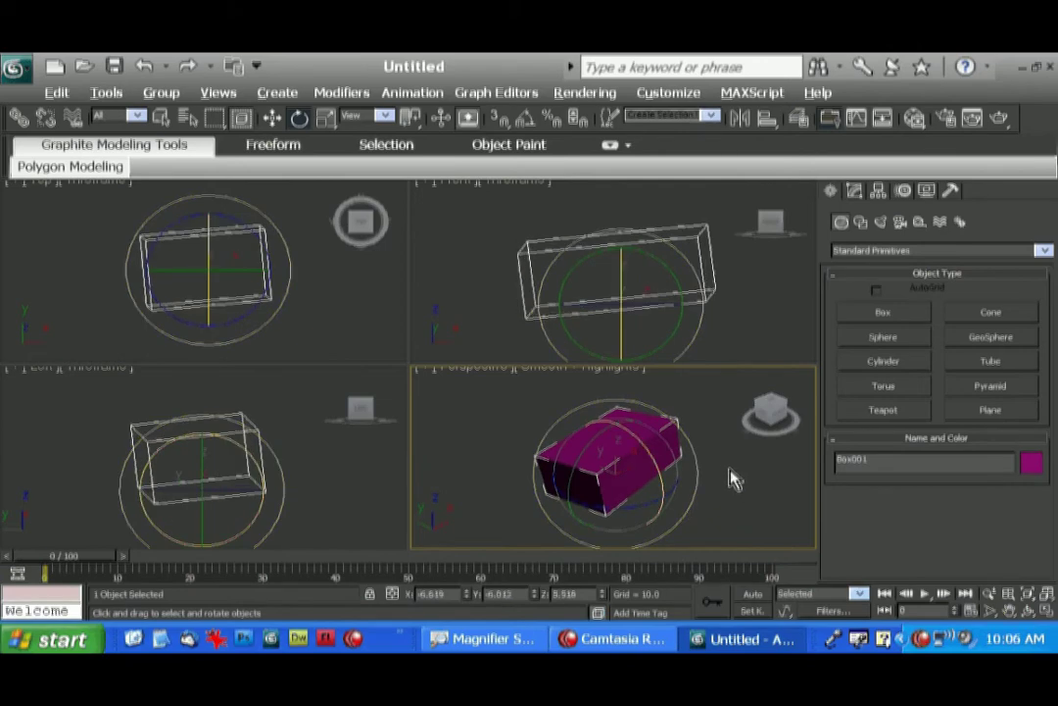
{"action": "key", "text": "ctrl+z"}
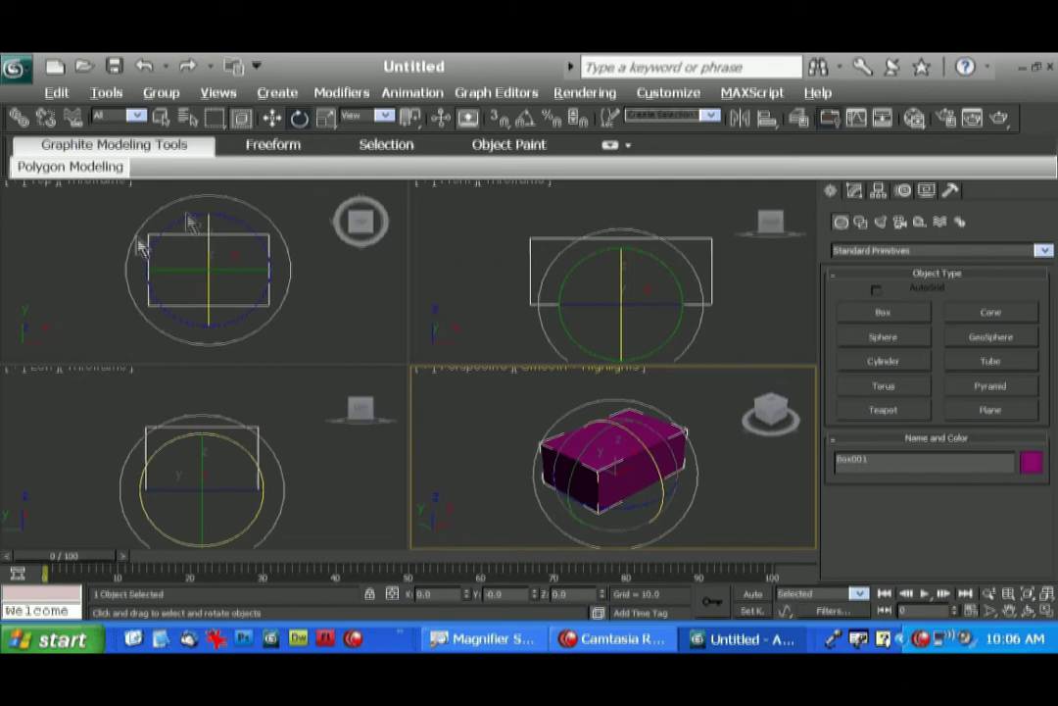
Step: Scale the box in the Top view to about 111% along X and about 100% along Y
{"action": "left_click", "coordinate": [327, 118]}
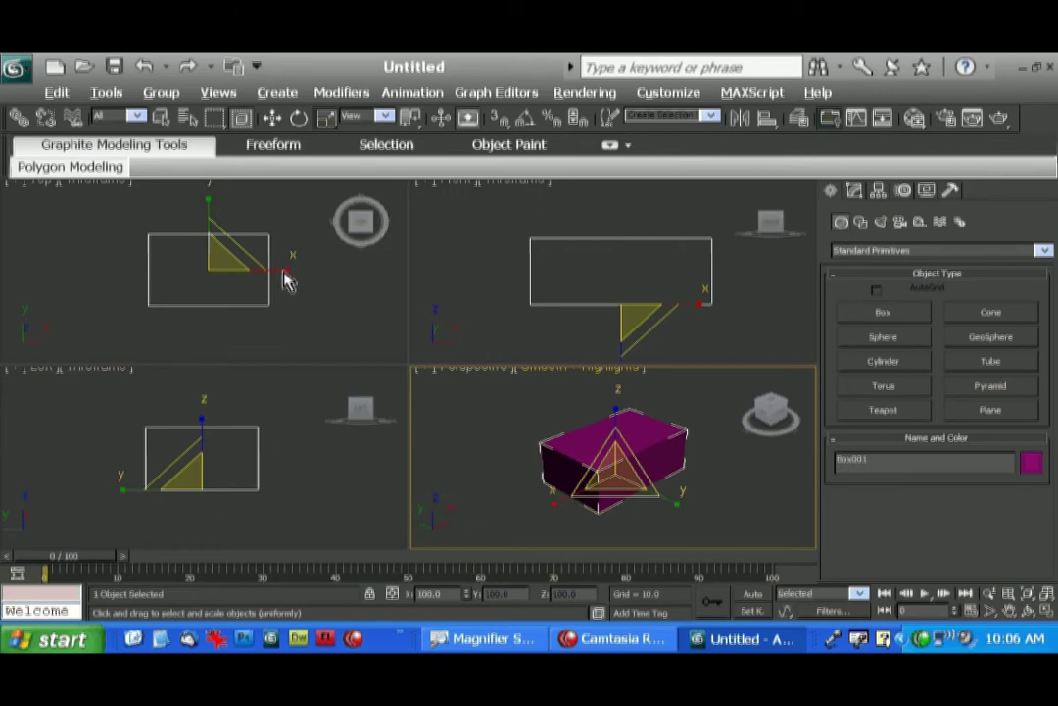
{"action": "middle_click", "coordinate": [293, 302]}
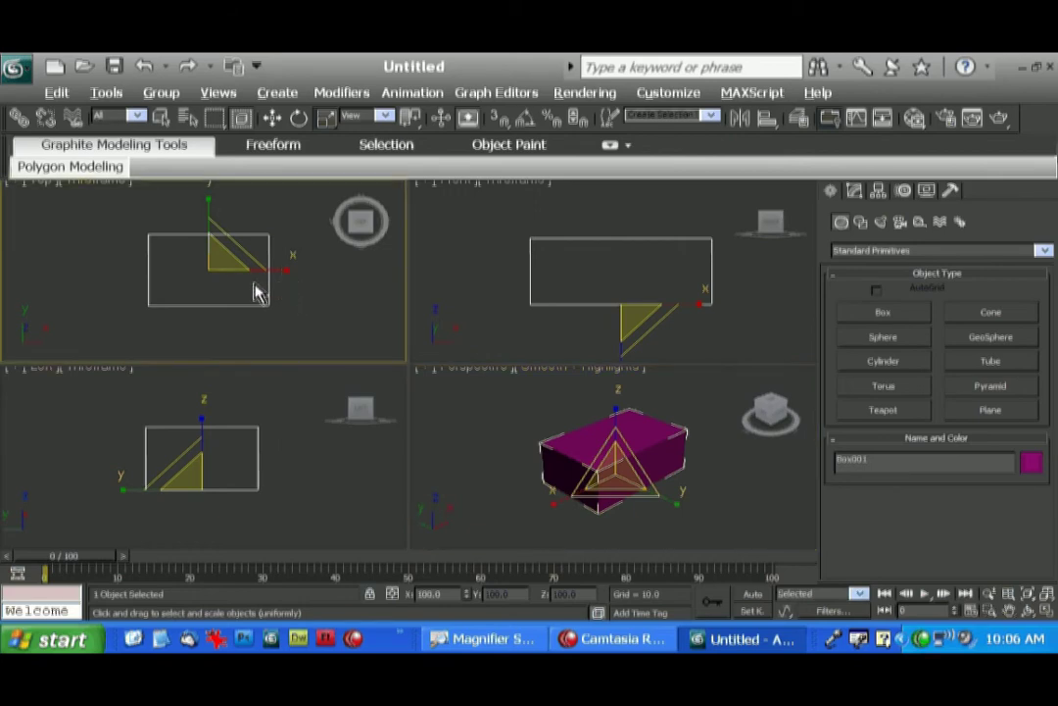
{"action": "left_click", "coordinate": [265, 283]}
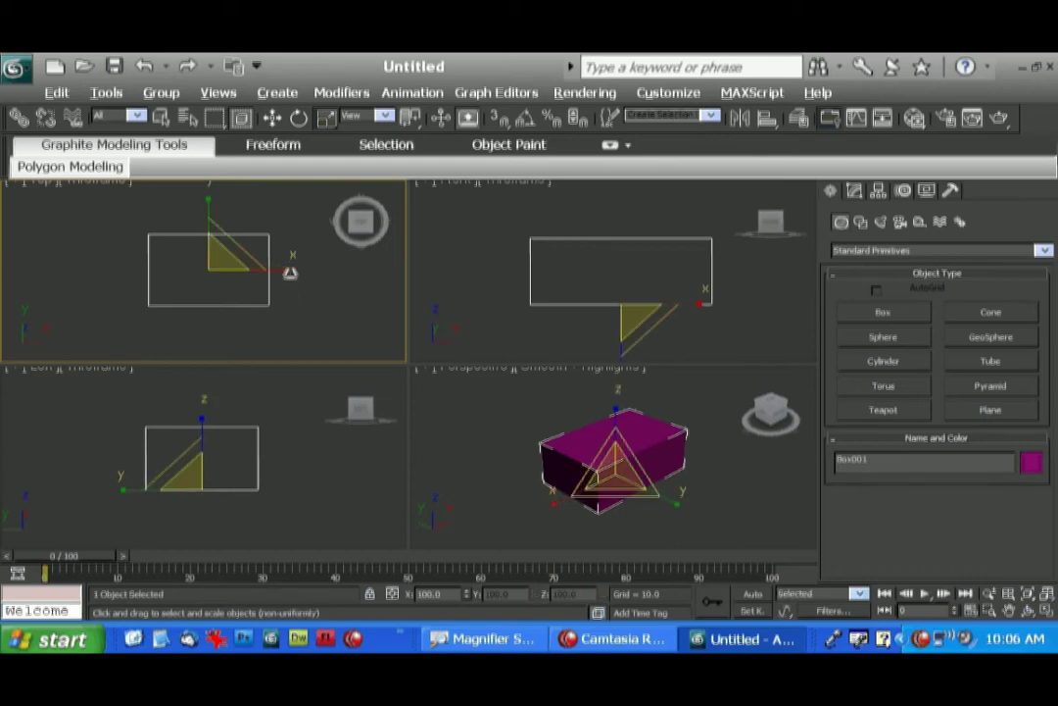
{"action": "left_click_drag", "start_coordinate": [255, 283], "coordinate": [243, 263]}
{"action": "right_click", "coordinate": [243, 263]}
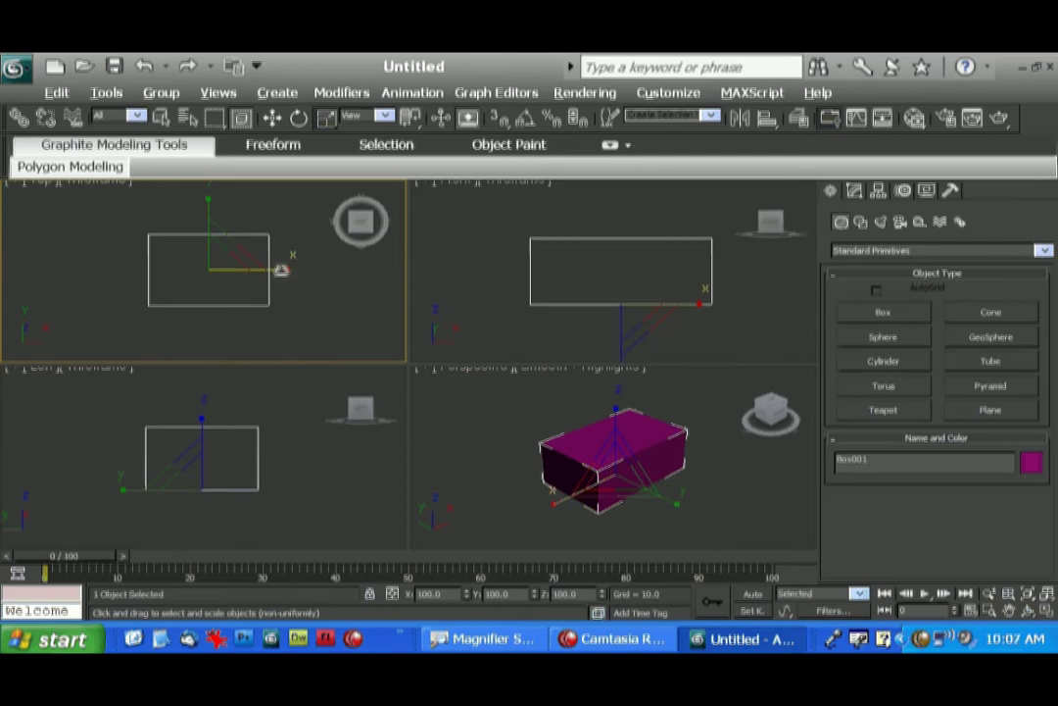
{"action": "left_click_drag", "start_coordinate": [277, 270], "coordinate": [283, 242]}
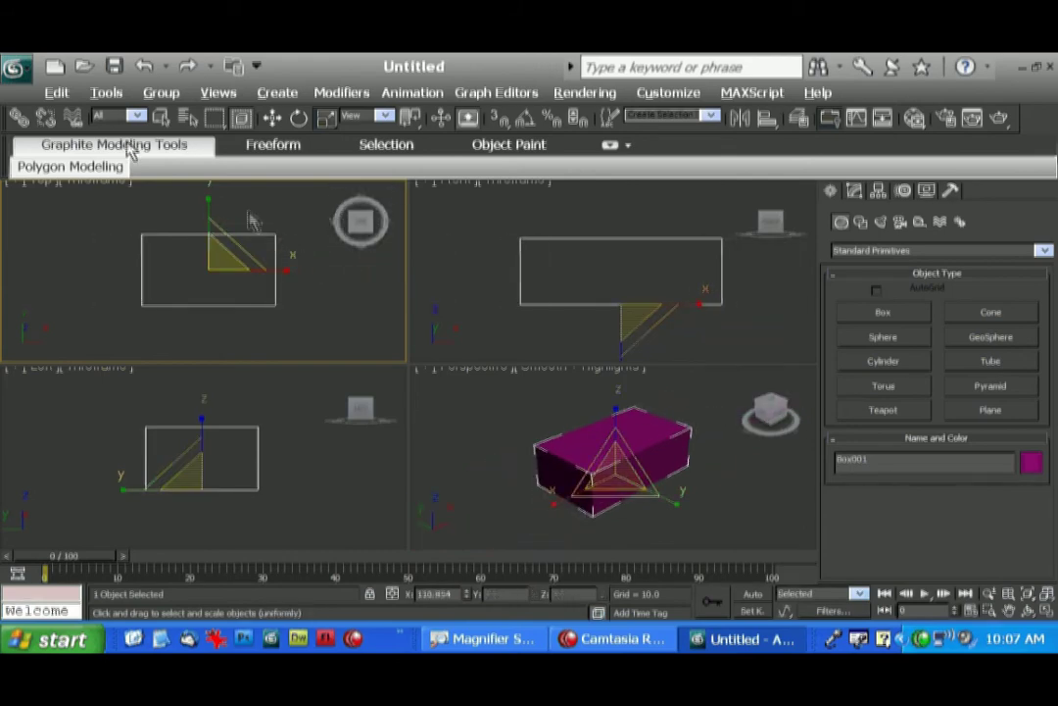
{"action": "left_click_drag", "start_coordinate": [209, 197], "coordinate": [245, 203]}
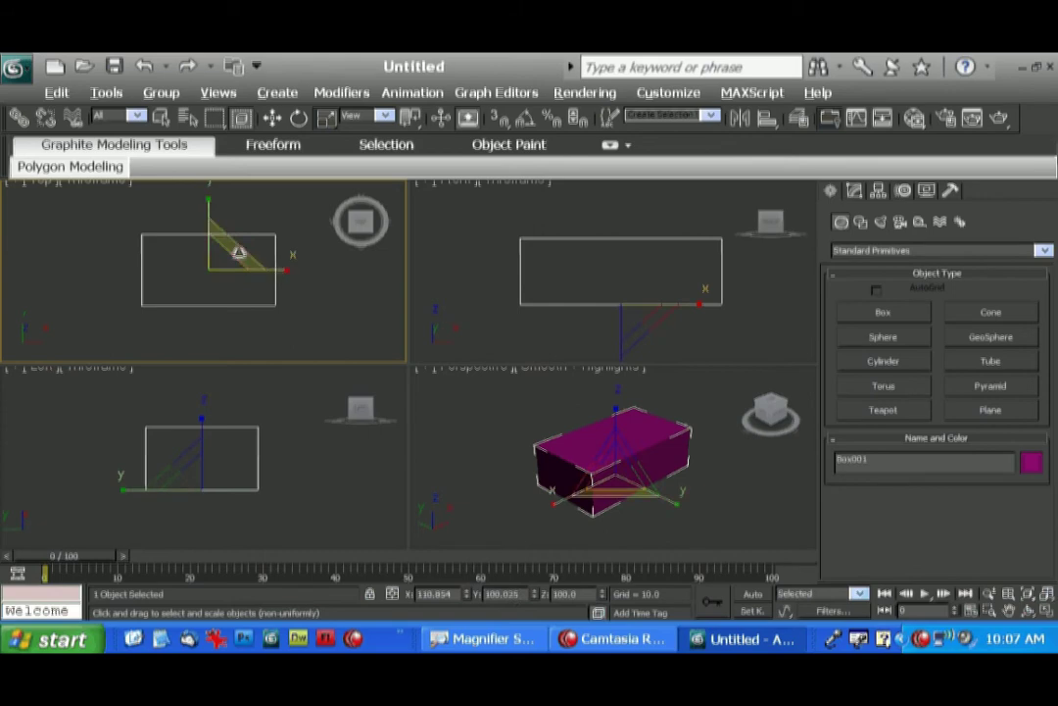
Step: Scale the box in the XY plane to about 104% X and 94% Y, and uniformly to about 125% X, 113% Y and 120% Z
{"action": "left_click_drag", "start_coordinate": [238, 253], "coordinate": [217, 243]}
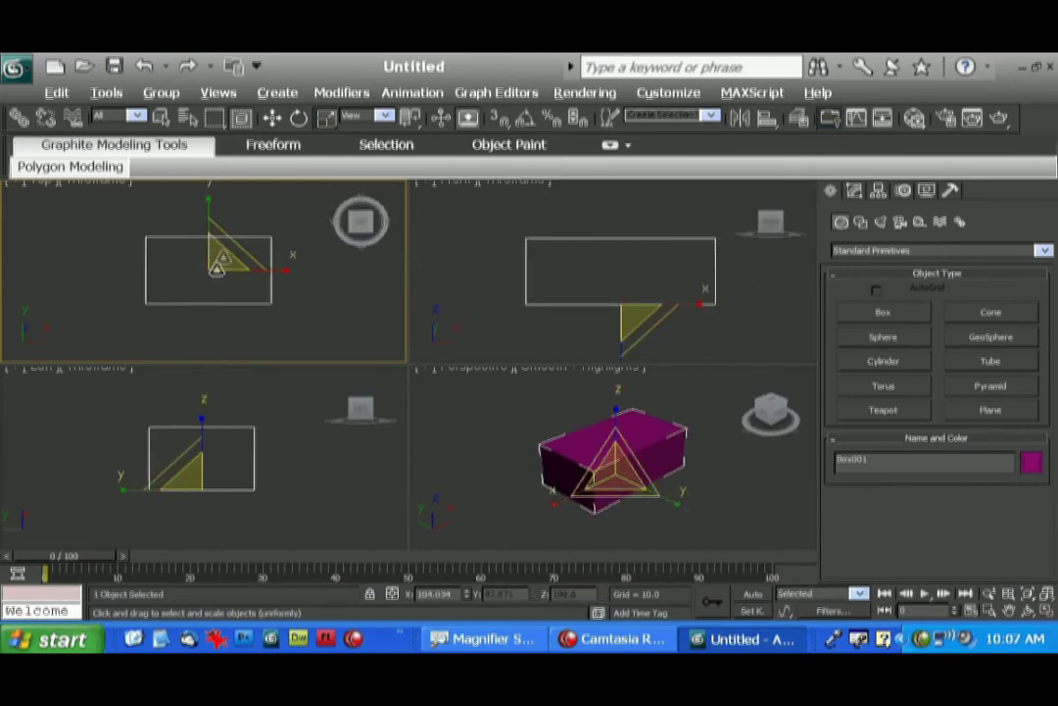
{"action": "left_click_drag", "start_coordinate": [216, 259], "coordinate": [266, 244]}
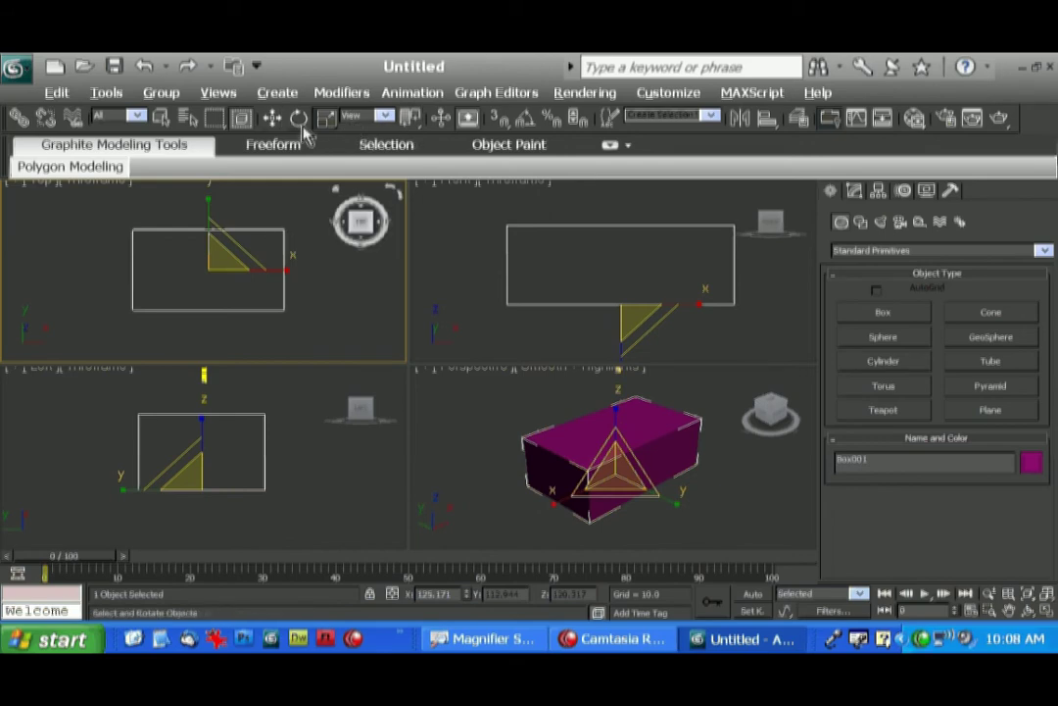
Step: Switch to Select and Non-uniform Scale and scale the box along X to about 120% in the Top view
{"action": "left_click_drag", "start_coordinate": [326, 120], "coordinate": [324, 179]}
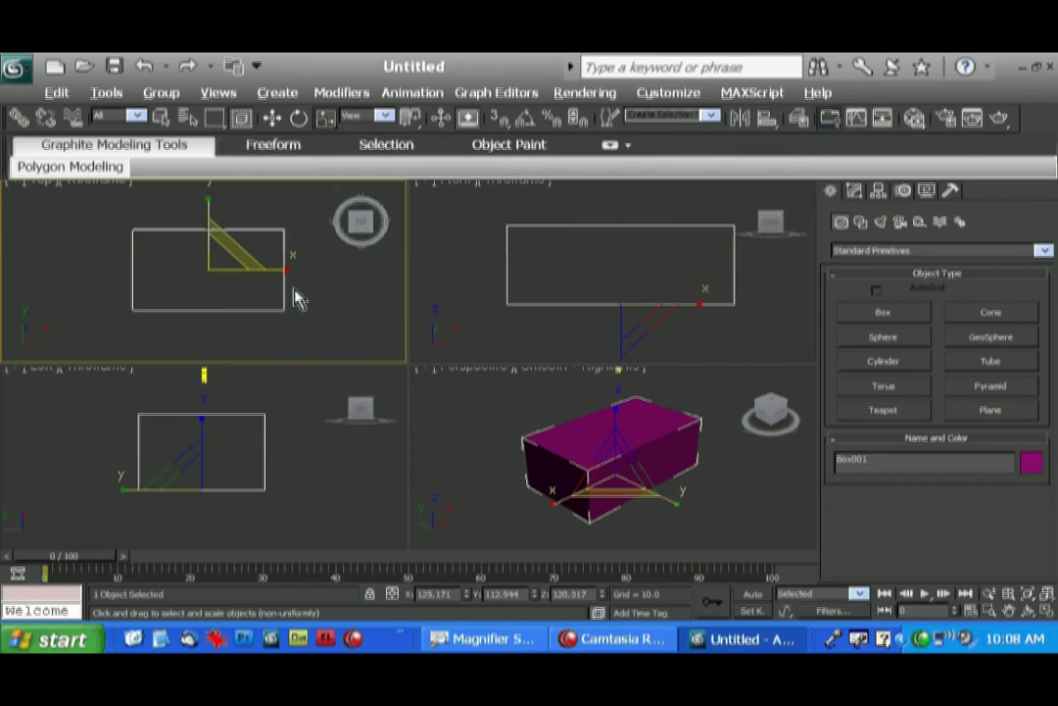
{"action": "mouse_move", "coordinate": [290, 280]}
{"action": "left_mouse_down"}
{"action": "mouse_move", "coordinate": [286, 272]}
{"action": "mouse_move", "coordinate": [357, 235]}
{"action": "mouse_move", "coordinate": [344, 257]}
{"action": "mouse_move", "coordinate": [283, 269]}
{"action": "left_mouse_up"}
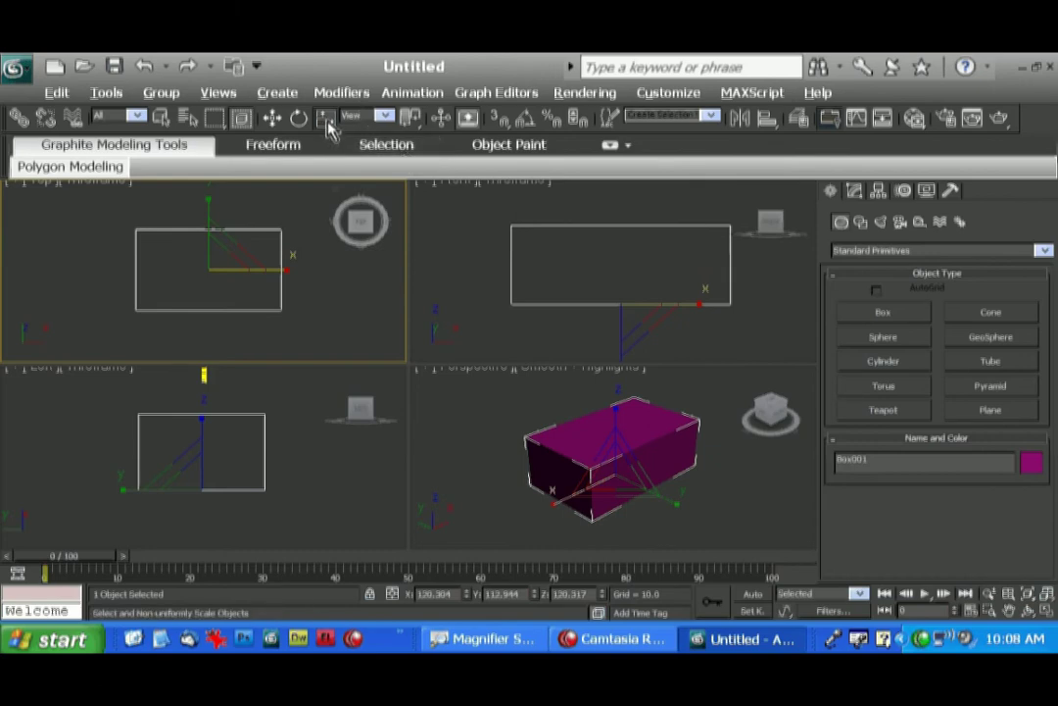
Step: Switch to Select and Squash and squash the box in the Top view to about 105% X, 129% Y and 181% Z
{"action": "left_click", "coordinate": [327, 119]}
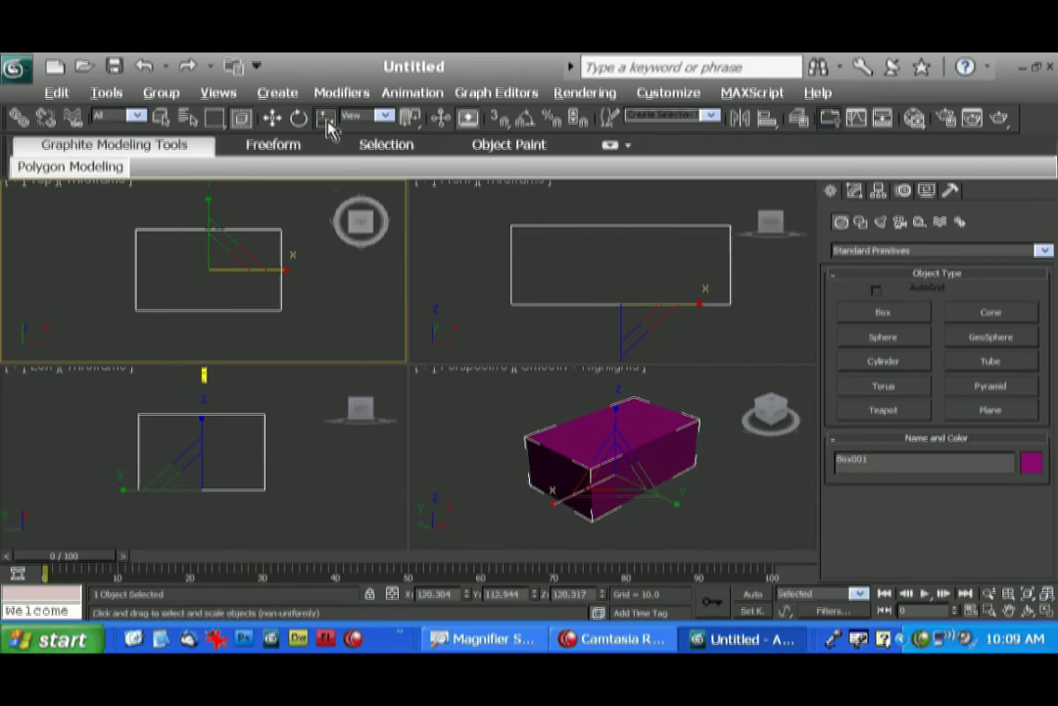
{"action": "left_click_drag", "start_coordinate": [330, 126], "coordinate": [326, 195]}
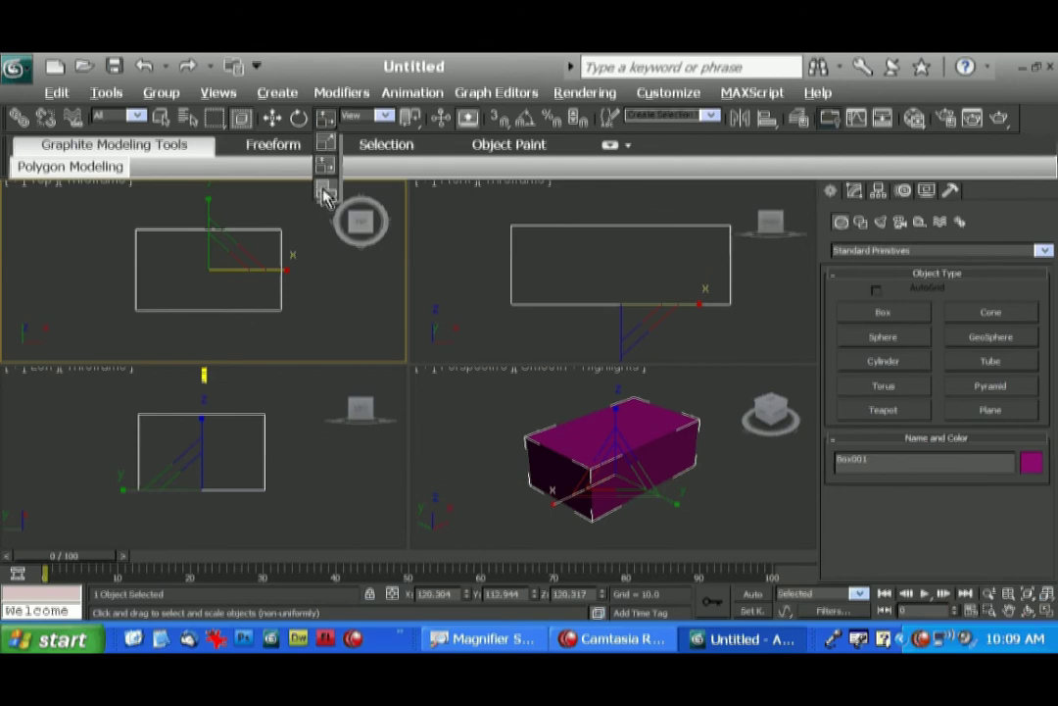
{"action": "left_click_drag", "start_coordinate": [326, 195], "coordinate": [323, 193]}
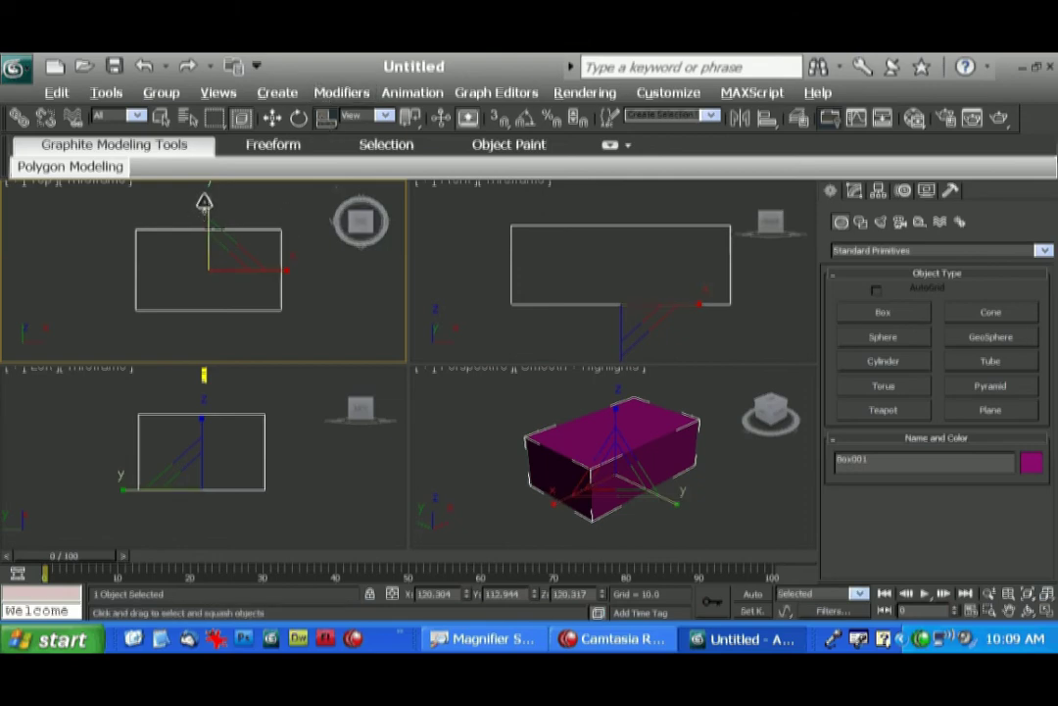
{"action": "left_click_drag", "start_coordinate": [204, 201], "coordinate": [284, 240]}
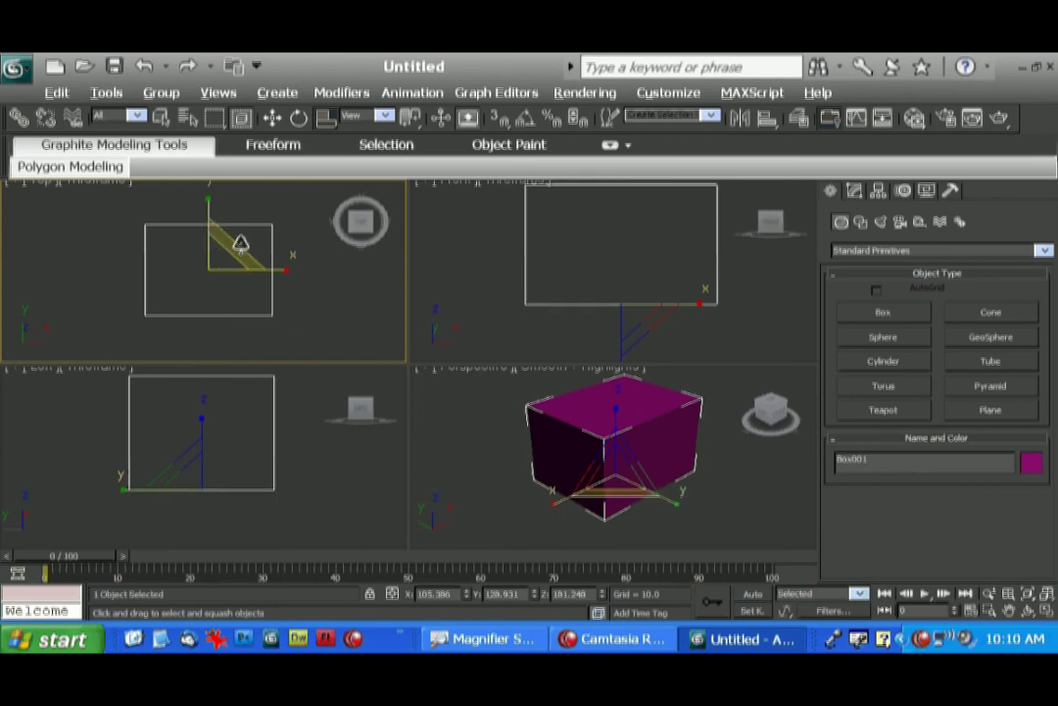
Step: Squash the box in the XY plane of the Top view to about 75% X, 91% Y and 128% Z
{"action": "left_click_drag", "start_coordinate": [236, 240], "coordinate": [266, 233]}
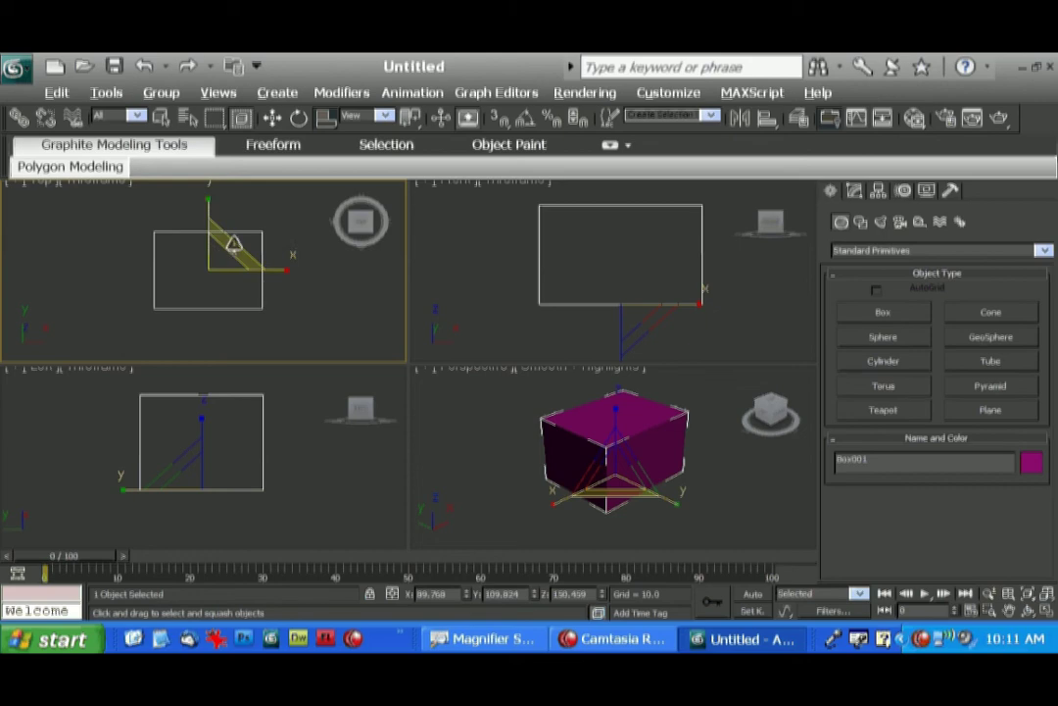
{"action": "left_click_drag", "start_coordinate": [233, 243], "coordinate": [138, 267]}
{"action": "left_click_drag", "start_coordinate": [275, 245], "coordinate": [233, 280]}
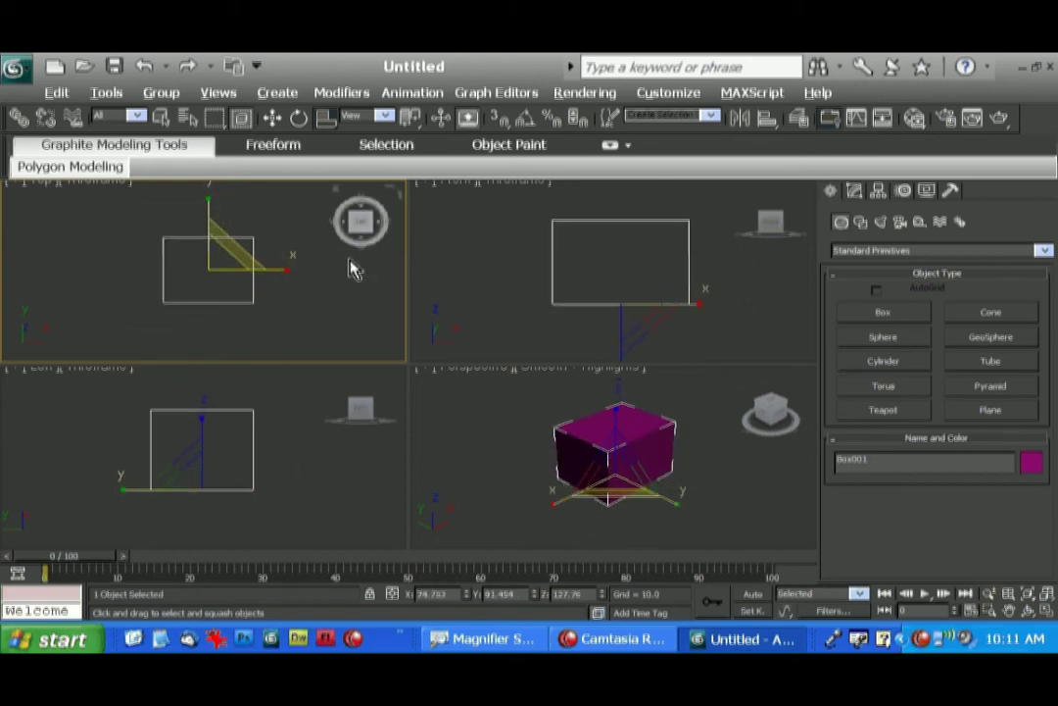